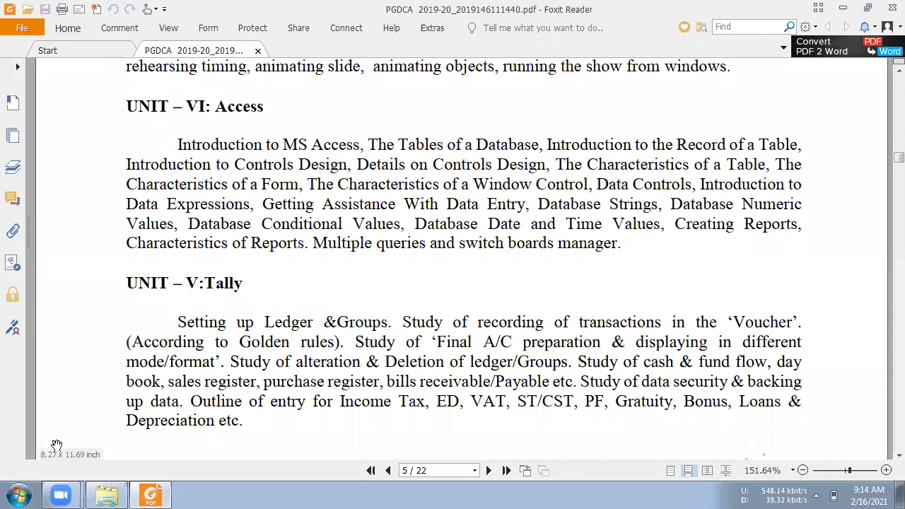
# - Start Microsoft Office Access 2007 and choose to create a new blank database
pyautogui.click(20, 495)
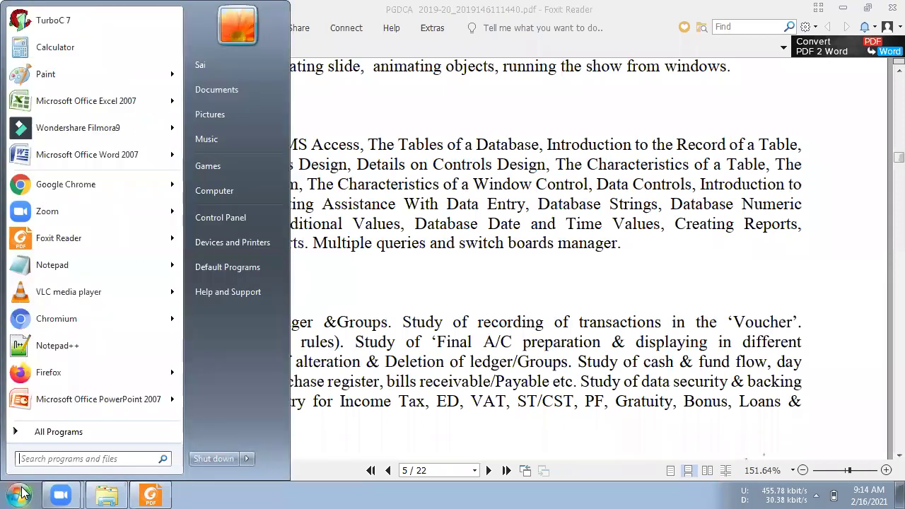
pyautogui.click(62, 437)
pyautogui.click(76, 273)
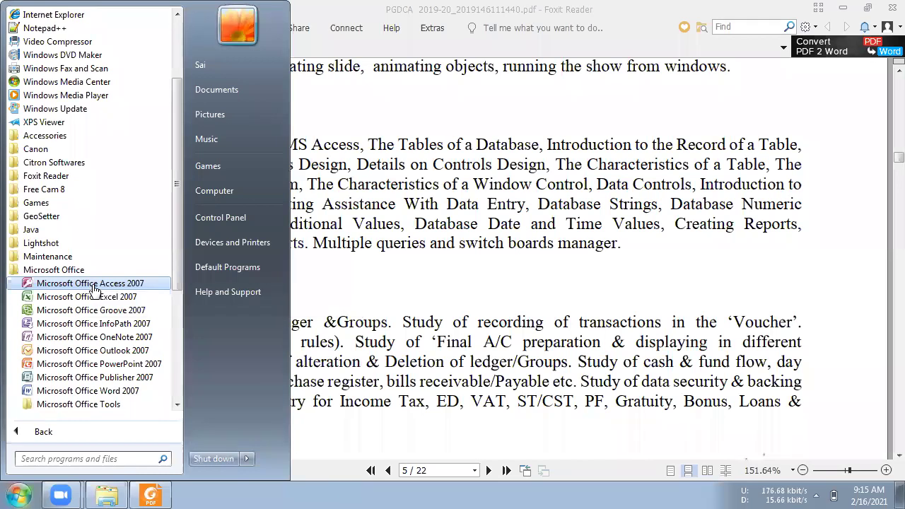
pyautogui.click(94, 284)
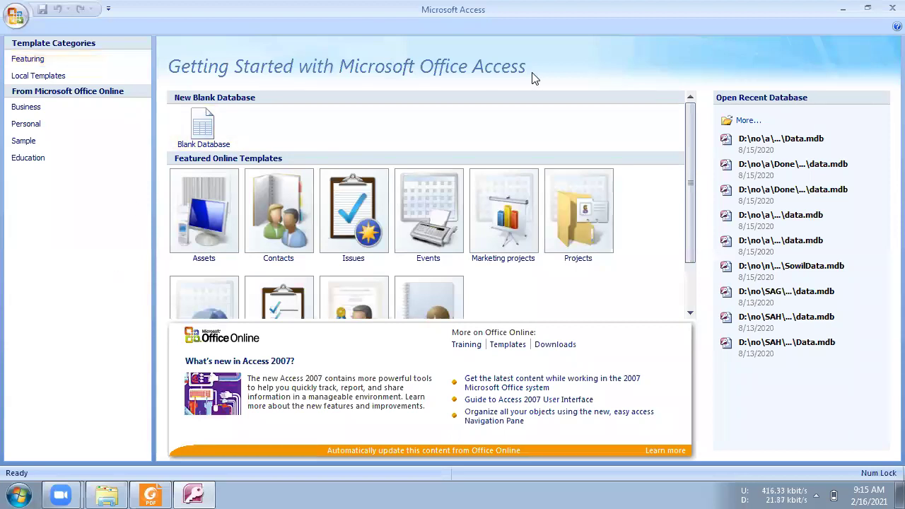
pyautogui.click(201, 136)
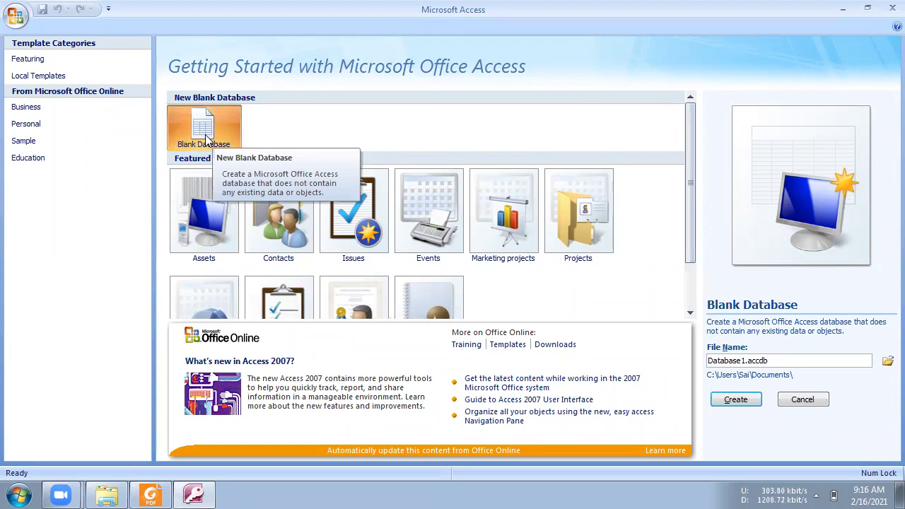
# - Open a blank workbook in Microsoft Office Excel 2007 and examine individual cells along the first rows
pyautogui.click(19, 493)
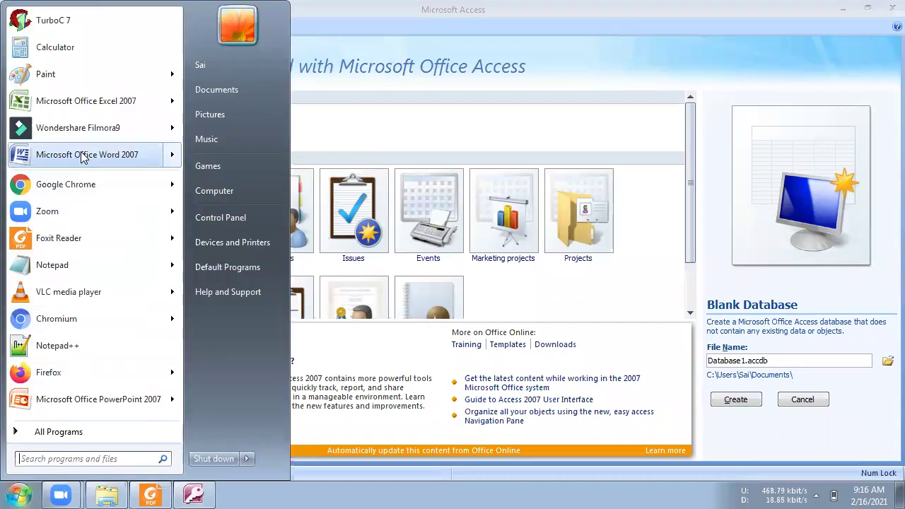
pyautogui.click(85, 111)
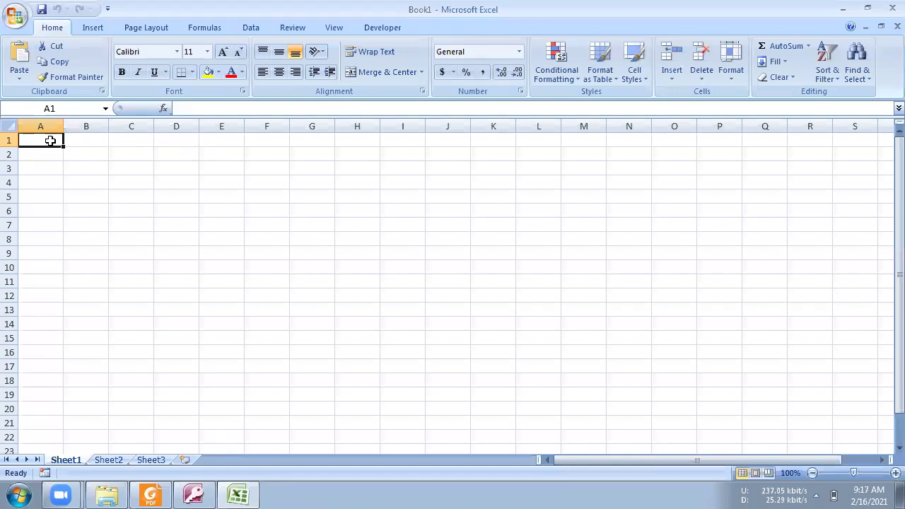
pyautogui.click(95, 142)
pyautogui.click(128, 144)
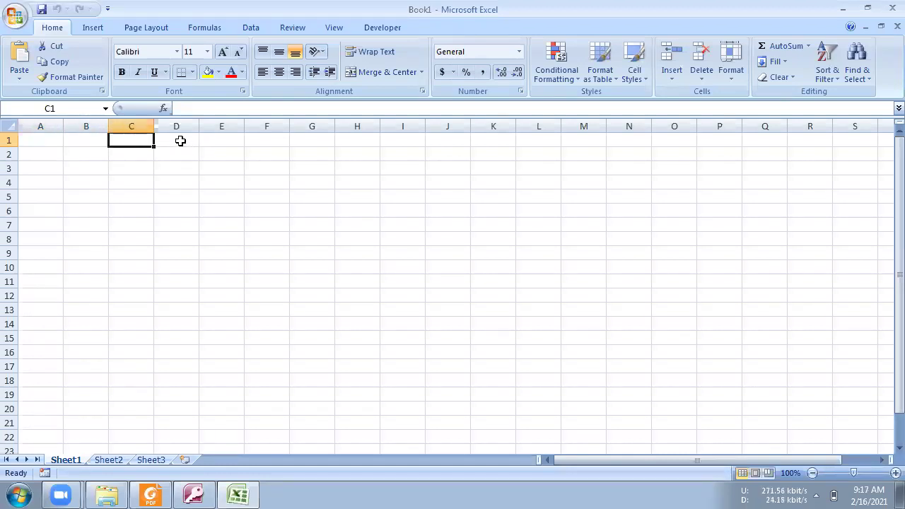
pyautogui.click(179, 140)
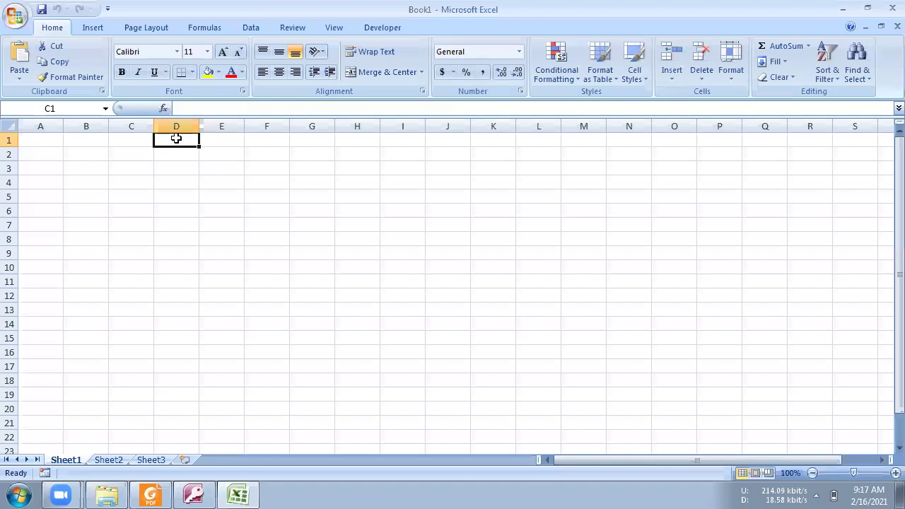
pyautogui.click(214, 138)
pyautogui.click(291, 149)
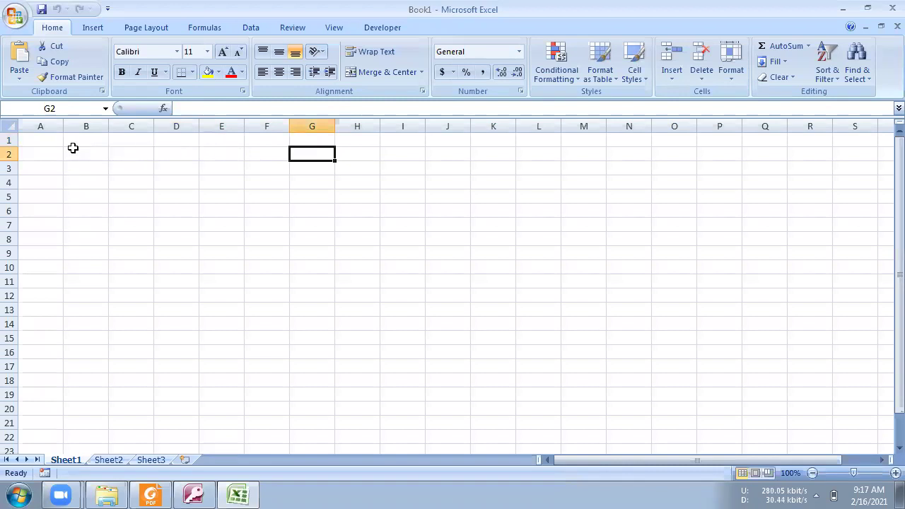
# - Examine the sheet's row and column structure by selecting A1:N18 and ranges in columns A to C, and close Excel
pyautogui.moveTo(54, 144); pyautogui.dragTo(635, 377)
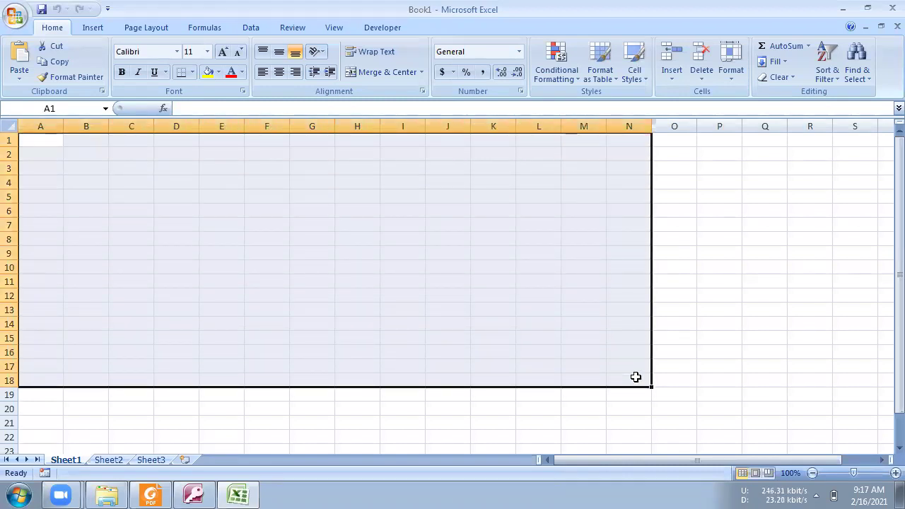
pyautogui.click(54, 143)
pyautogui.moveTo(54, 144); pyautogui.dragTo(42, 409)
pyautogui.moveTo(88, 140); pyautogui.dragTo(81, 353)
pyautogui.moveTo(134, 138); pyautogui.dragTo(131, 357)
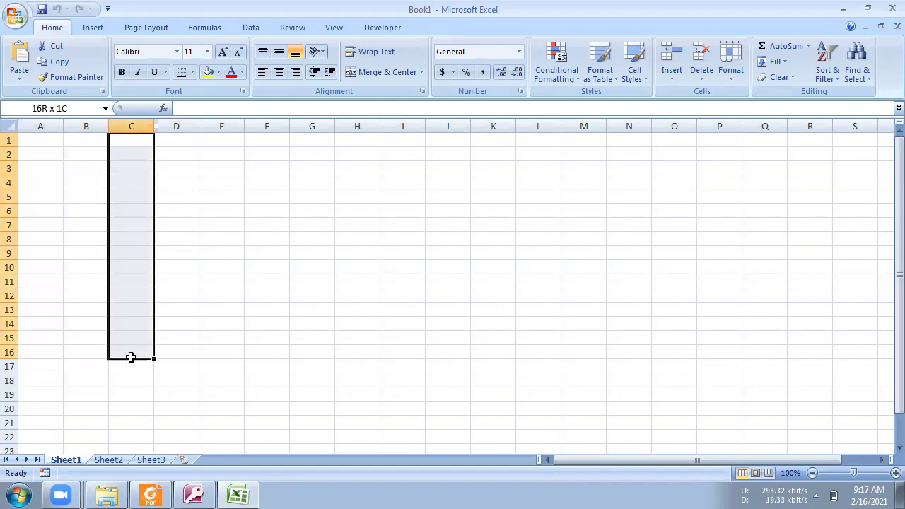
pyautogui.moveTo(45, 135); pyautogui.dragTo(88, 349)
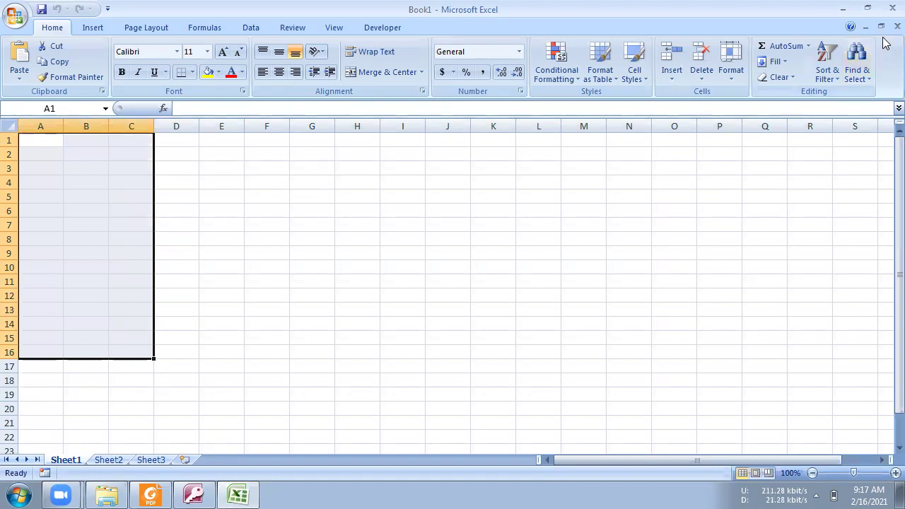
pyautogui.click(886, 9)
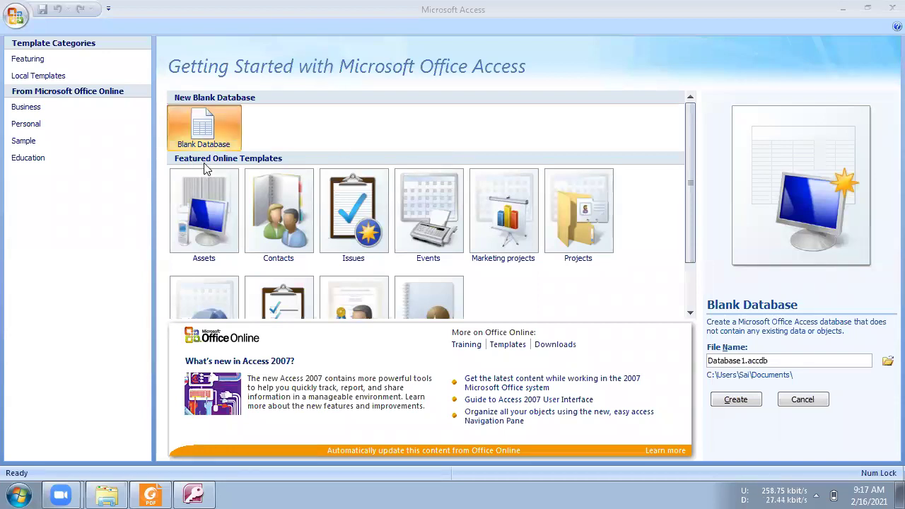
# - Browse to Local Disk (E:) as the save location for the new blank database
pyautogui.click(207, 122)
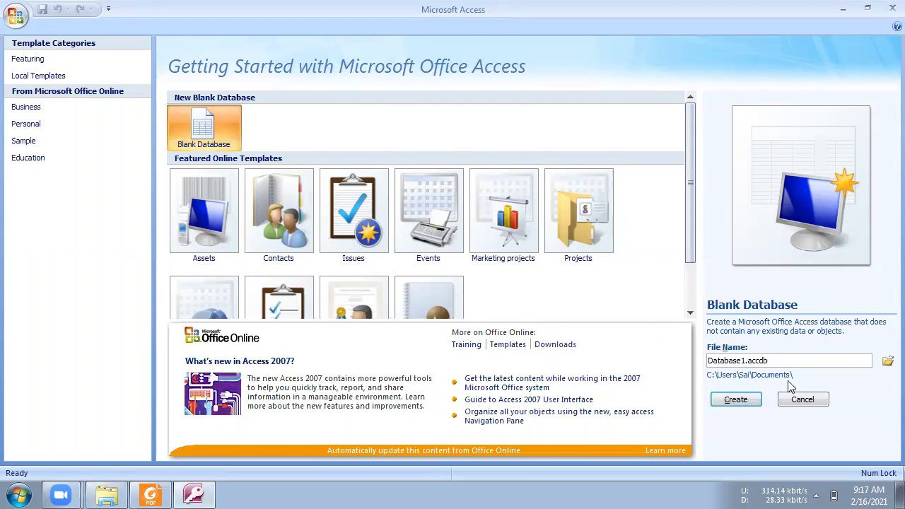
pyautogui.click(887, 362)
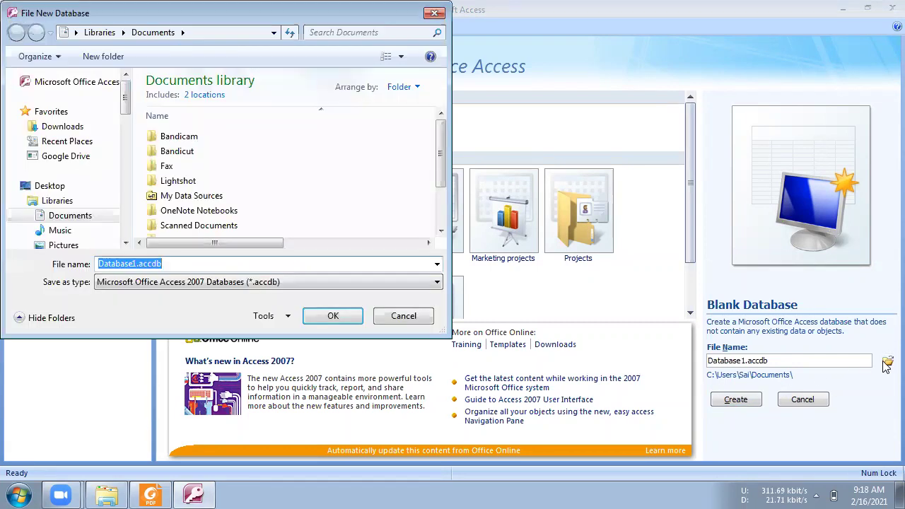
pyautogui.scroll(-3, 89, 172)
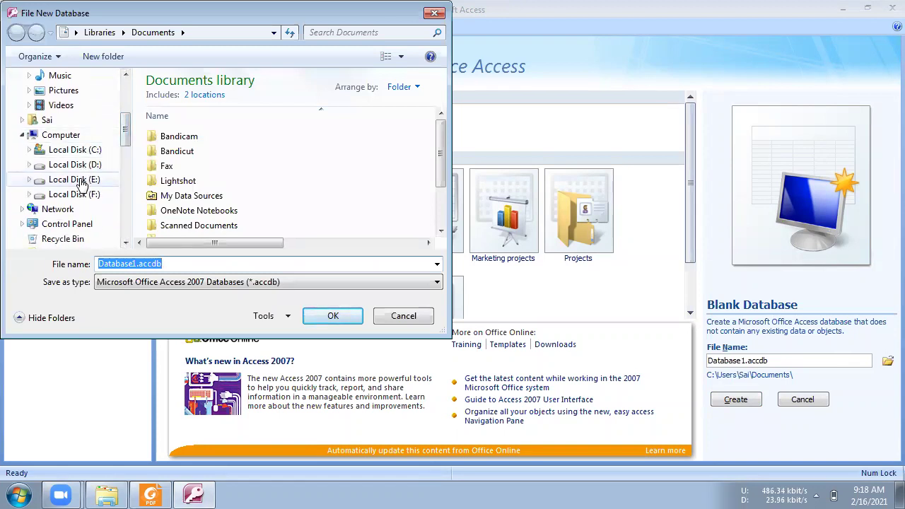
pyautogui.click(79, 180)
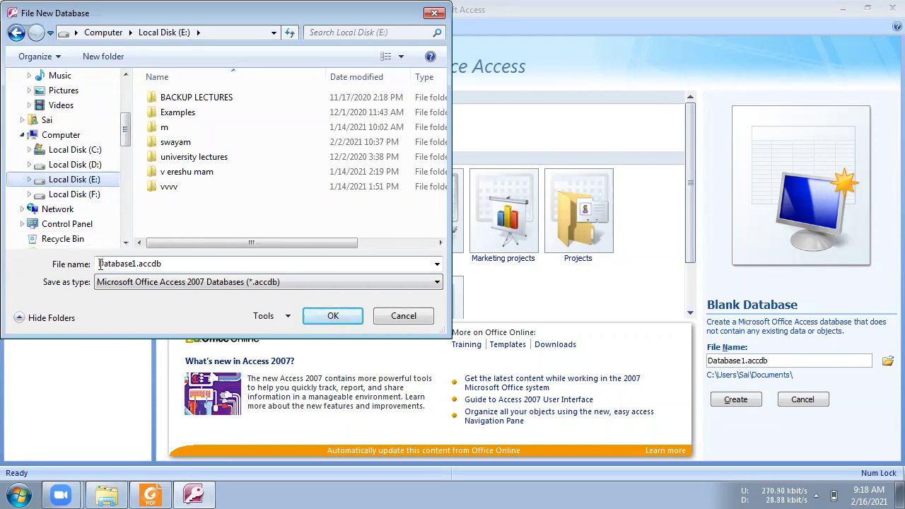
# - Try removing the accdb extension from the database file name and undo the deletion
pyautogui.doubleClick(140, 264)
pyautogui.click(162, 264)
pyautogui.hotkey('ctrl', 'BackSpace')
pyautogui.hotkey('ctrl', 'z')
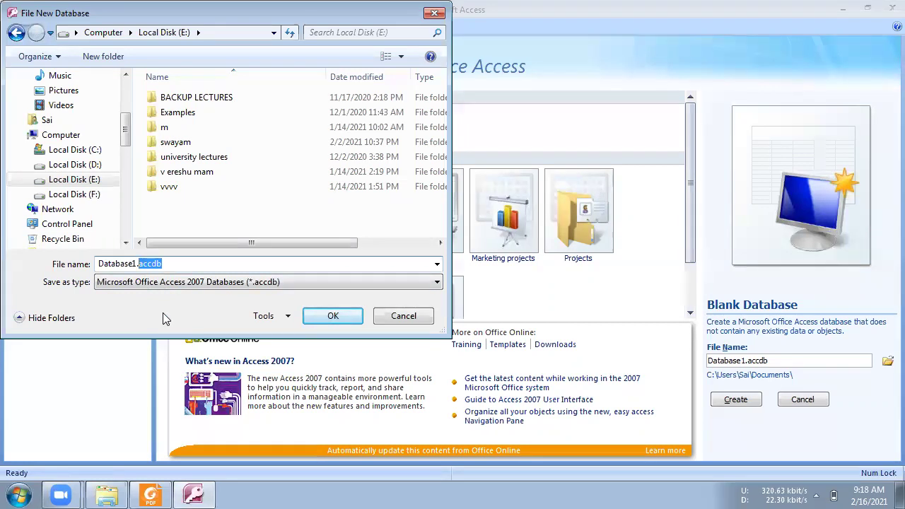
# - Confirm the location and create the blank database Database1.accdb in E:\
pyautogui.click(177, 264)
pyautogui.click(314, 317)
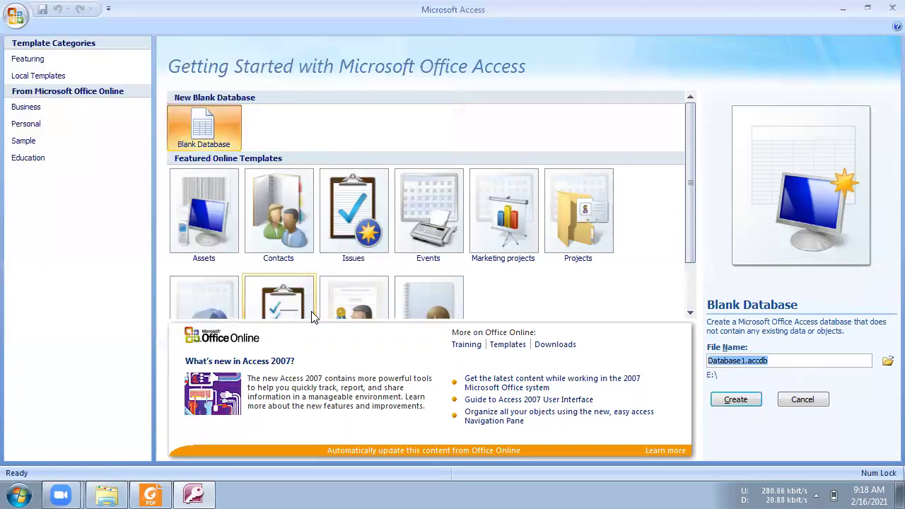
pyautogui.click(722, 403)
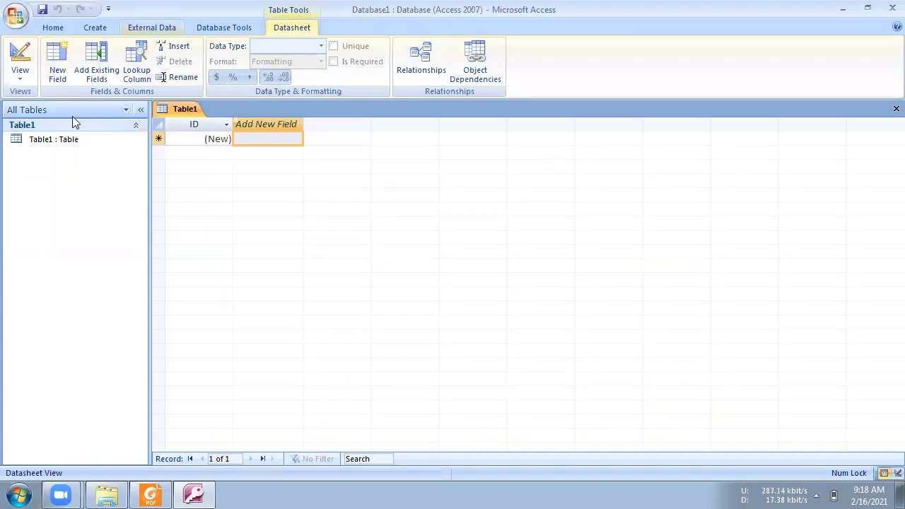
# - Close Access and open Local Disk (E:) in a maximized file explorer window
pyautogui.click(888, 7)
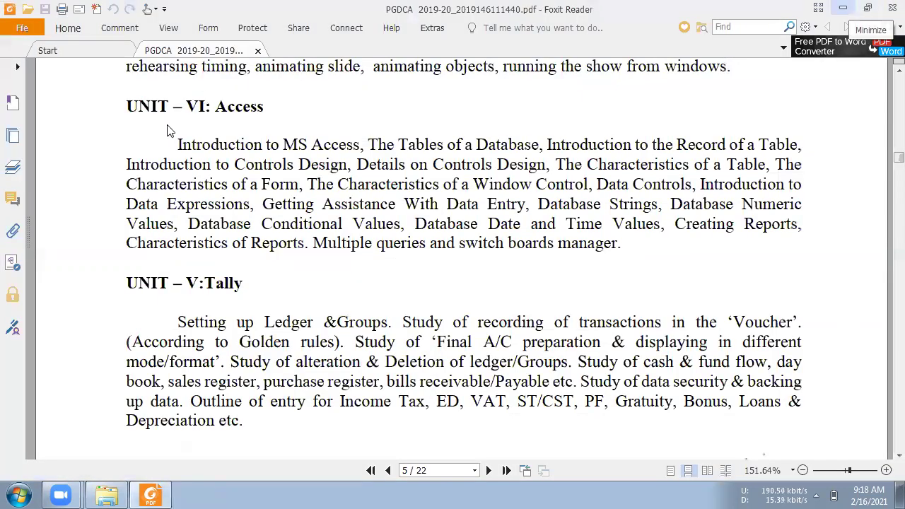
pyautogui.press('super+d')
pyautogui.doubleClick(26, 425)
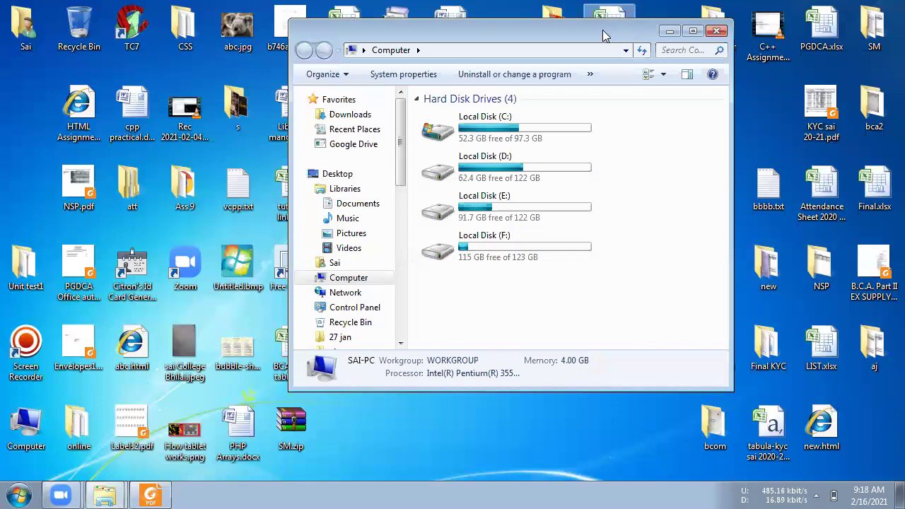
pyautogui.doubleClick(574, 32)
pyautogui.doubleClick(539, 114)
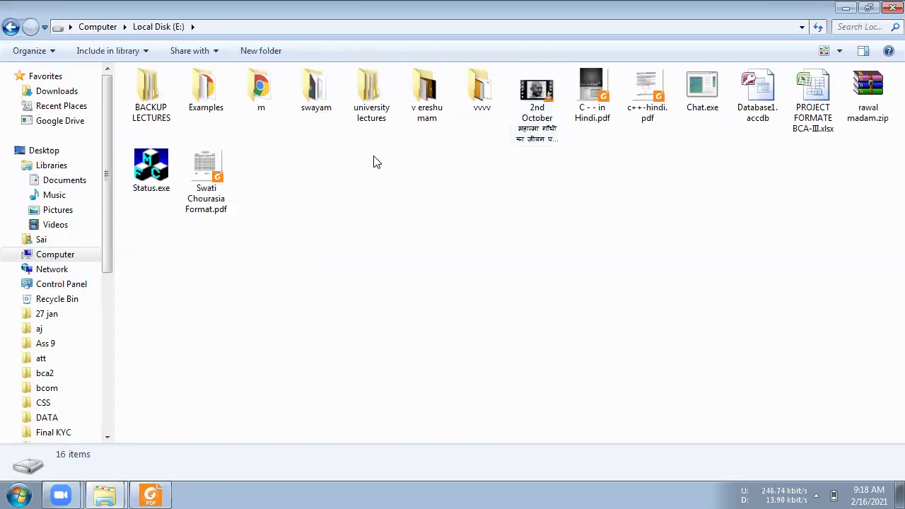
# - Open Database1.accdb from Local Disk (E:), dismissing the security warning, and display the commands for creating database objects
pyautogui.click(762, 122)
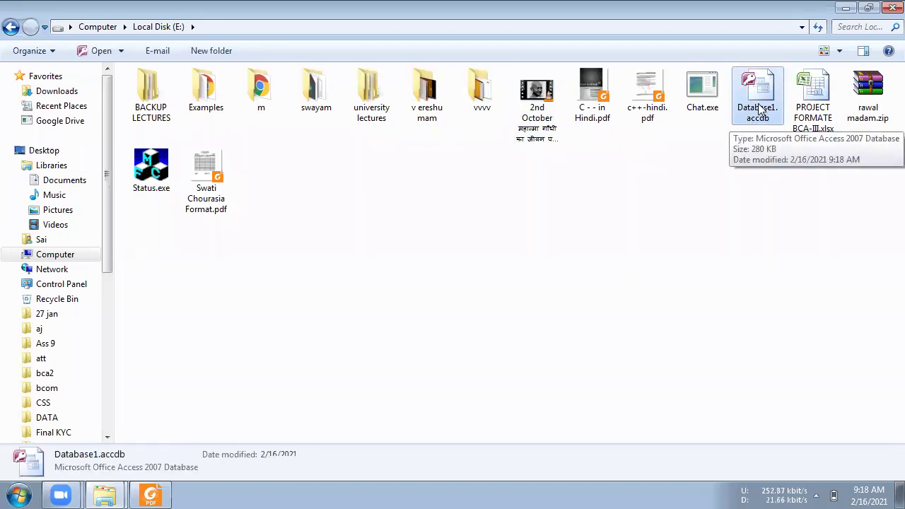
pyautogui.rightClick(759, 107)
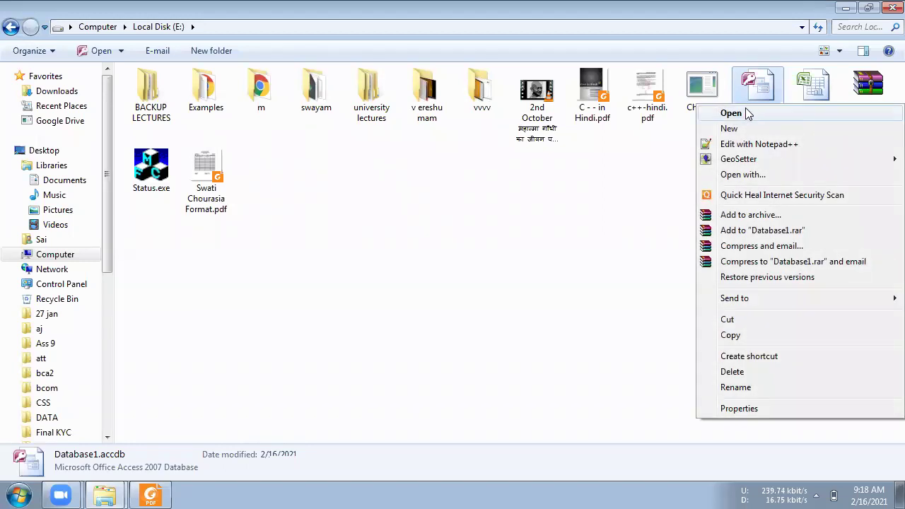
pyautogui.click(746, 115)
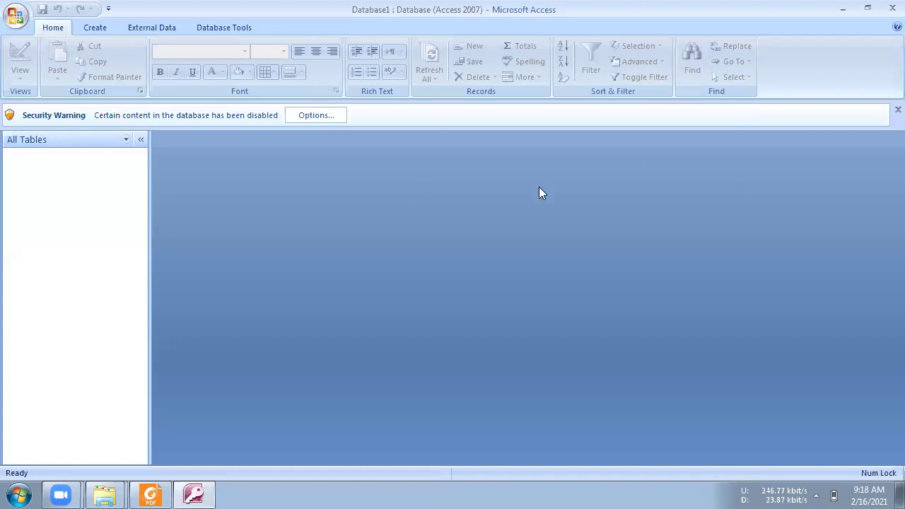
pyautogui.click(899, 109)
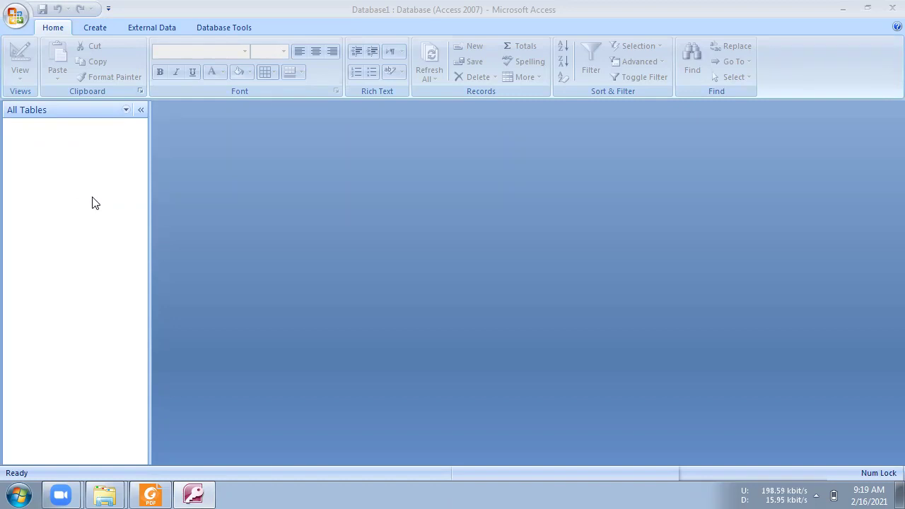
pyautogui.click(92, 29)
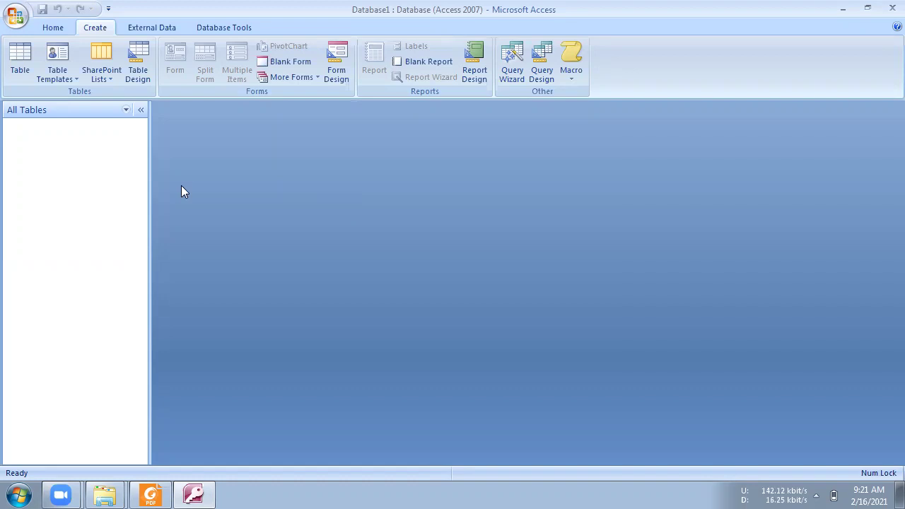
# - Open a new Excel workbook, examine its data validation options, and minimize Excel to return to Access
pyautogui.click(18, 496)
pyautogui.click(61, 105)
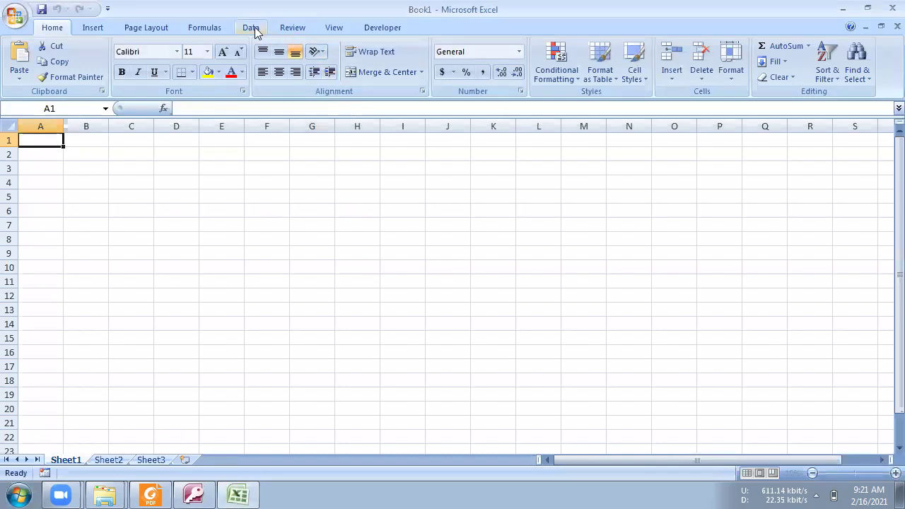
pyautogui.click(252, 28)
pyautogui.click(565, 84)
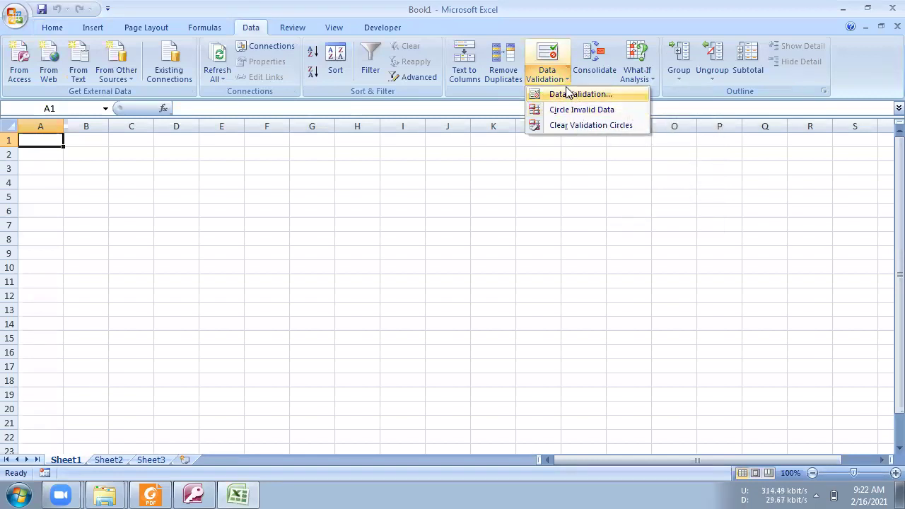
pyautogui.click(843, 9)
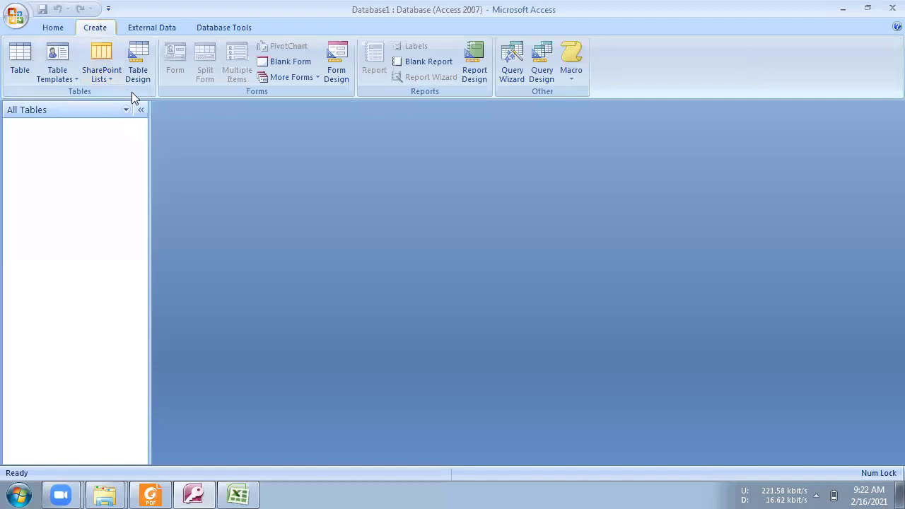
# - Start a new table in Design view in Database1
pyautogui.click(145, 73)
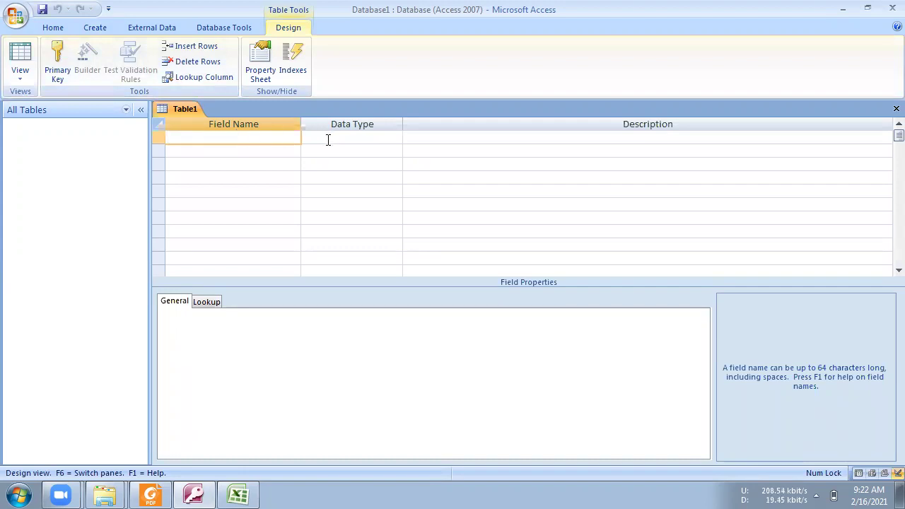
# - Switch to Excel and enter the headers Rollno, Sname and Age in A1:C1, with roll number 101 in A2
pyautogui.click(238, 495)
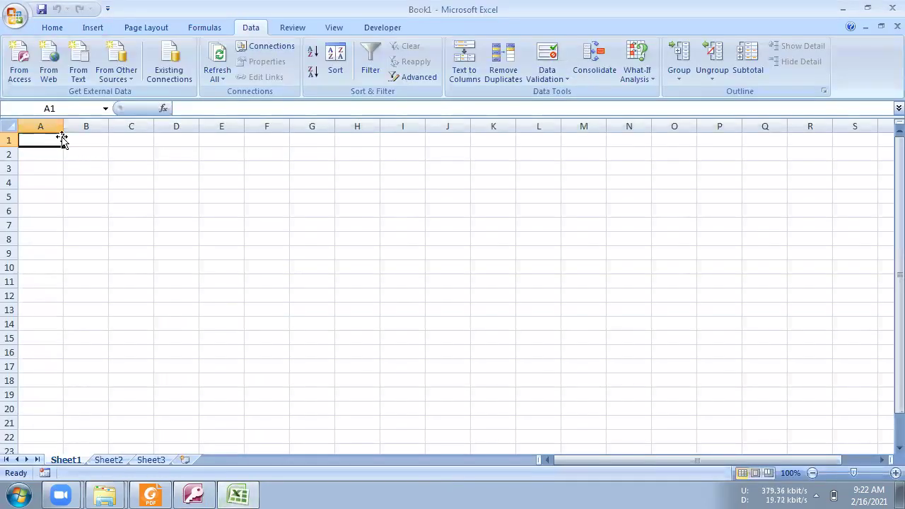
pyautogui.write('Roll')
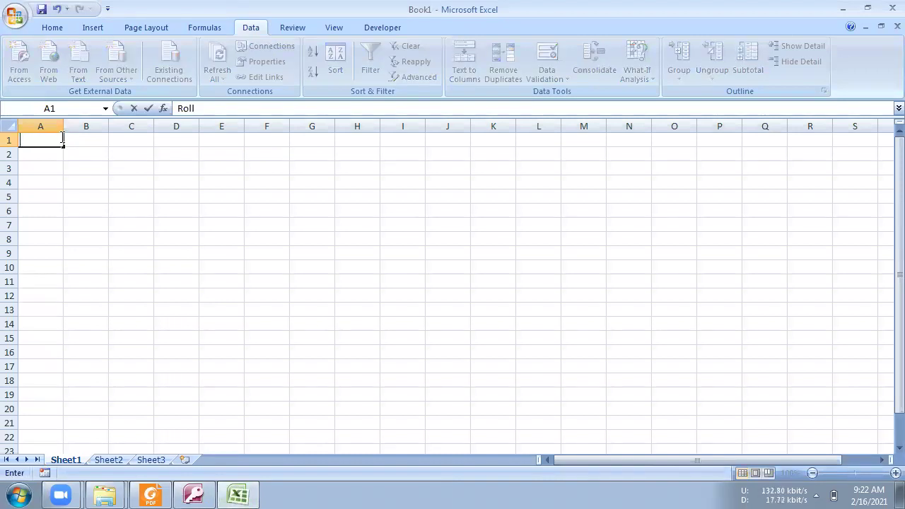
pyautogui.write('no')
pyautogui.press('Tab')
pyautogui.write('Sname')
pyautogui.press('Tab')
pyautogui.write('Age')
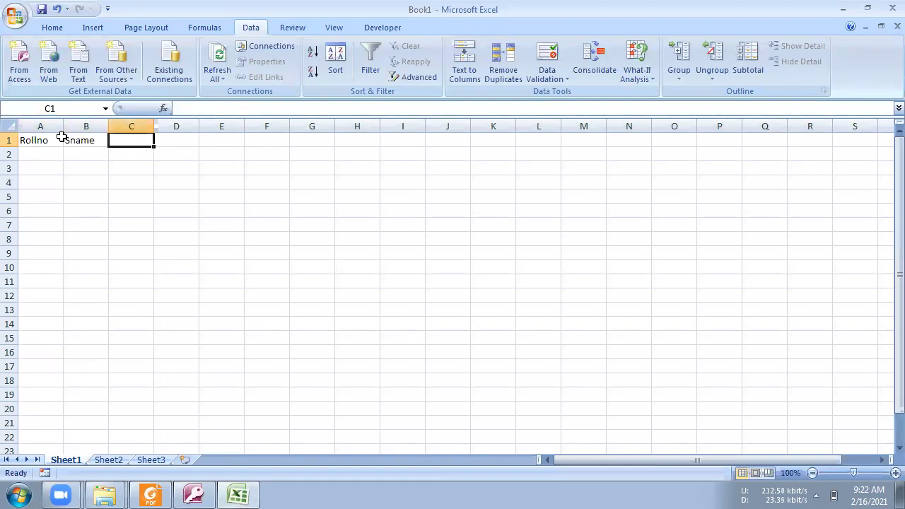
pyautogui.press('Return')
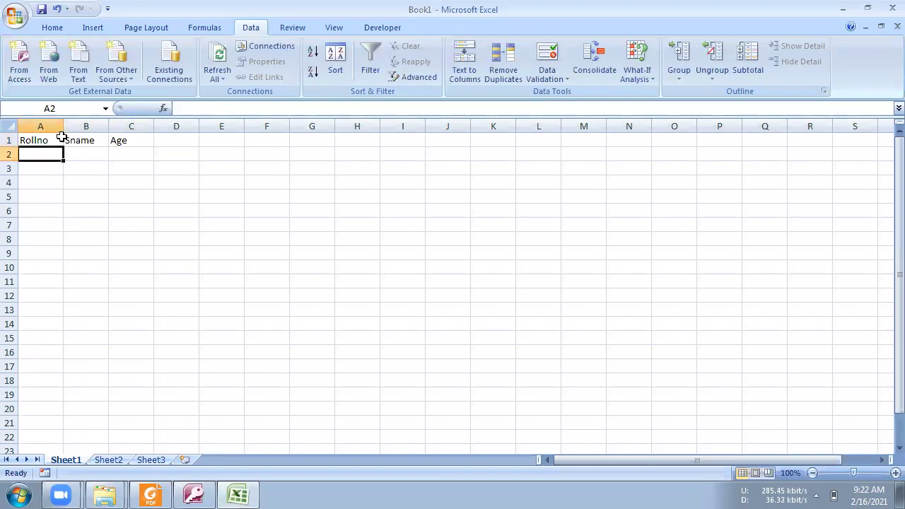
pyautogui.write('101')
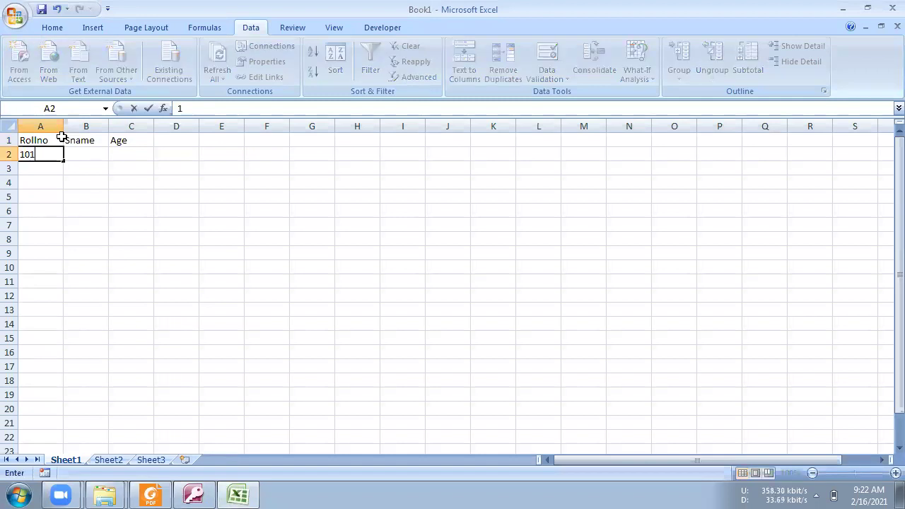
pyautogui.click(75, 153)
# - Apply All Borders to the range A1:C2
pyautogui.moveTo(55, 140); pyautogui.dragTo(115, 151)
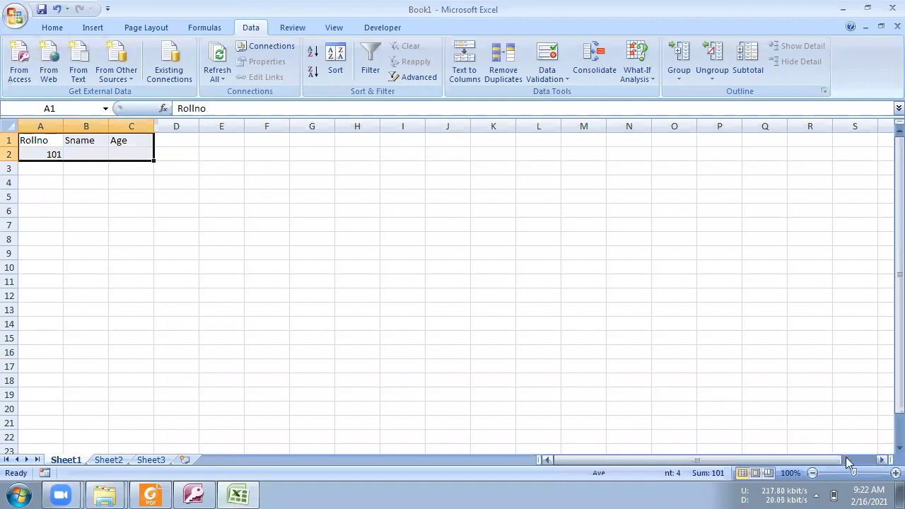
pyautogui.click(895, 473)
pyautogui.click(895, 473)
pyautogui.click(895, 473)
pyautogui.click(895, 473)
pyautogui.click(894, 473)
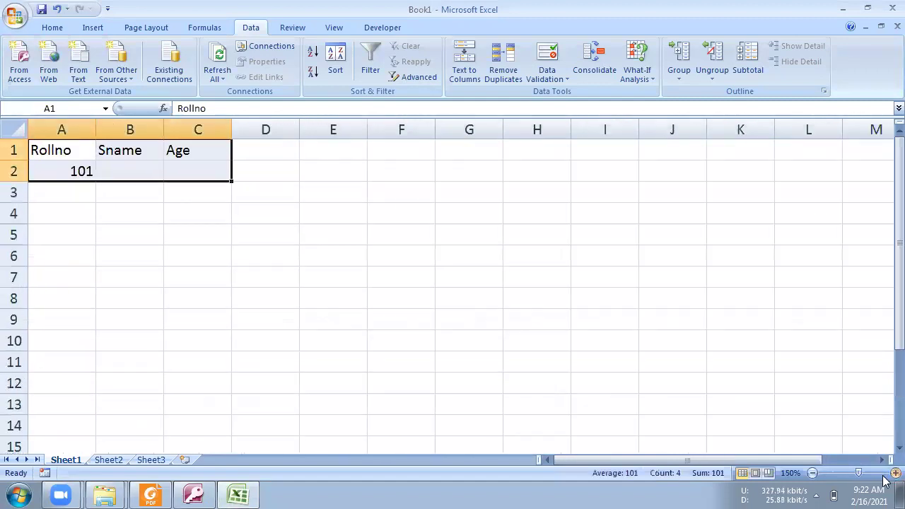
pyautogui.click(52, 27)
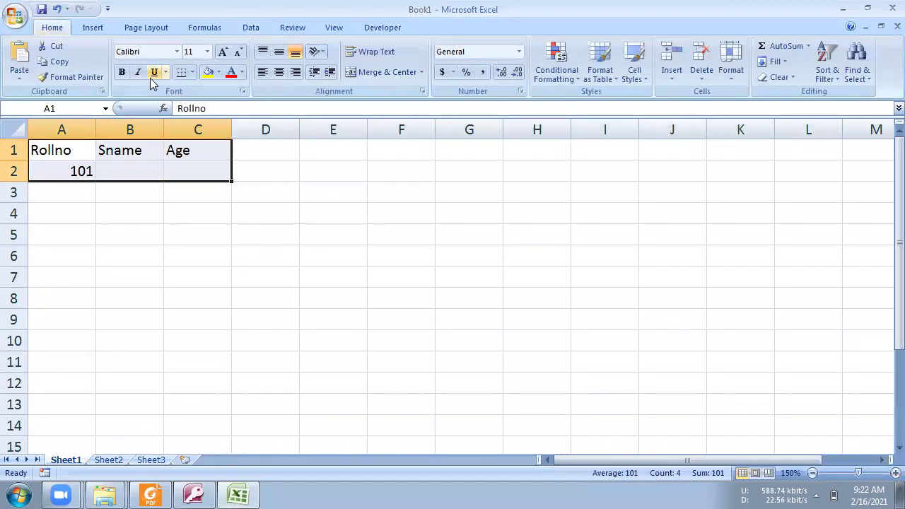
pyautogui.click(193, 74)
pyautogui.click(209, 186)
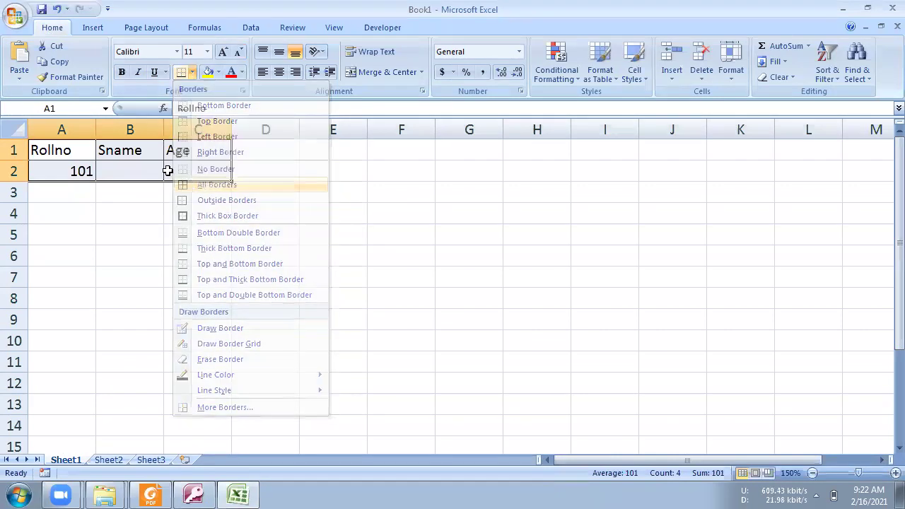
# - Complete the record in row 2 with the student's name and age 24
pyautogui.click(122, 167)
pyautogui.write('Amna')
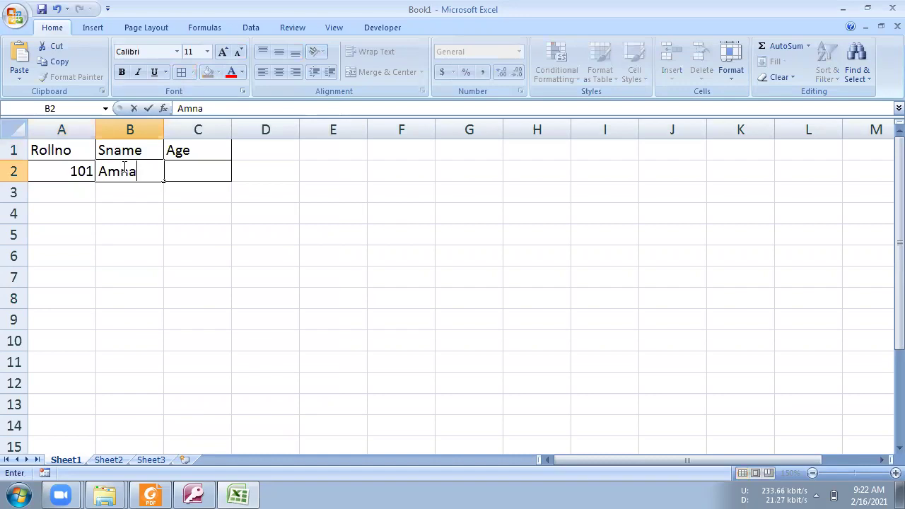
pyautogui.press('BackSpace')
pyautogui.press('BackSpace')
pyautogui.write('an')
pyautogui.press('Tab')
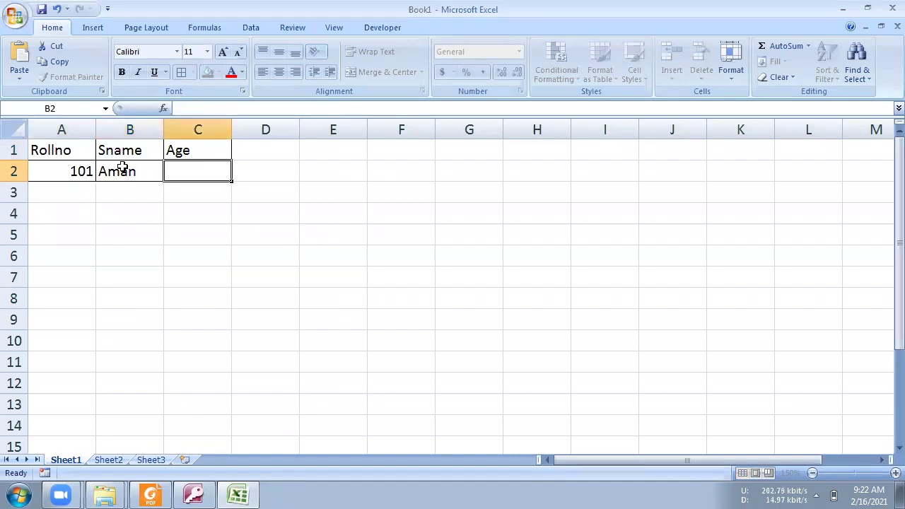
pyautogui.write('24')
pyautogui.press('Return')
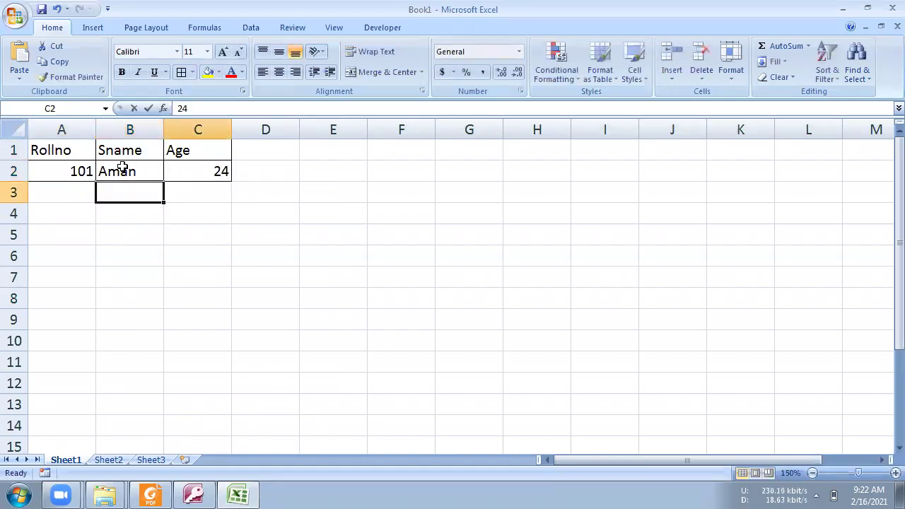
# - Fill row 3 with roll number 102, the second student's name and age 26
pyautogui.press('Left')
pyautogui.write('102')
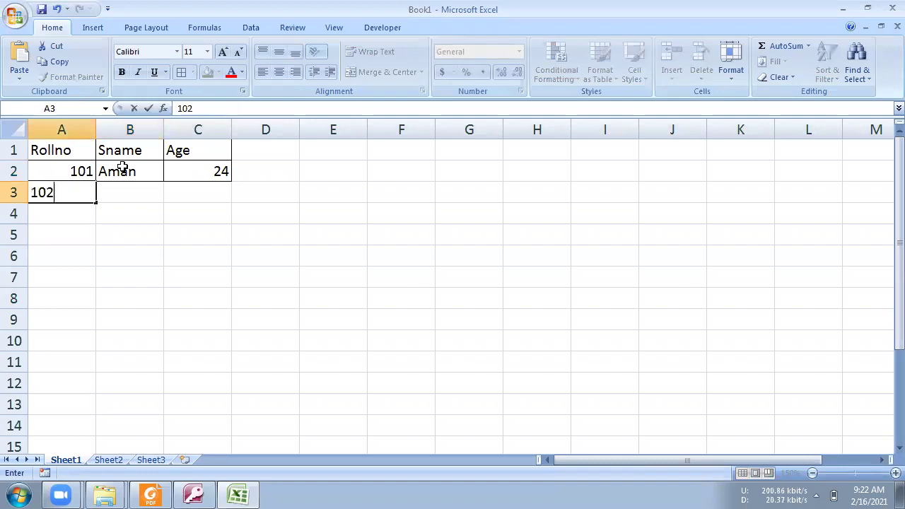
pyautogui.press('Tab')
pyautogui.write('Rajesh')
pyautogui.press('Tab')
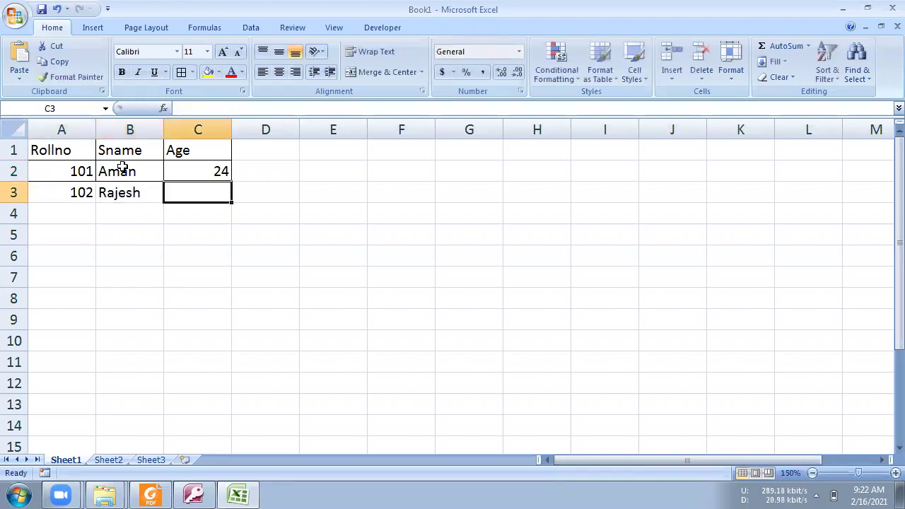
pyautogui.write('26')
pyautogui.press('Return')
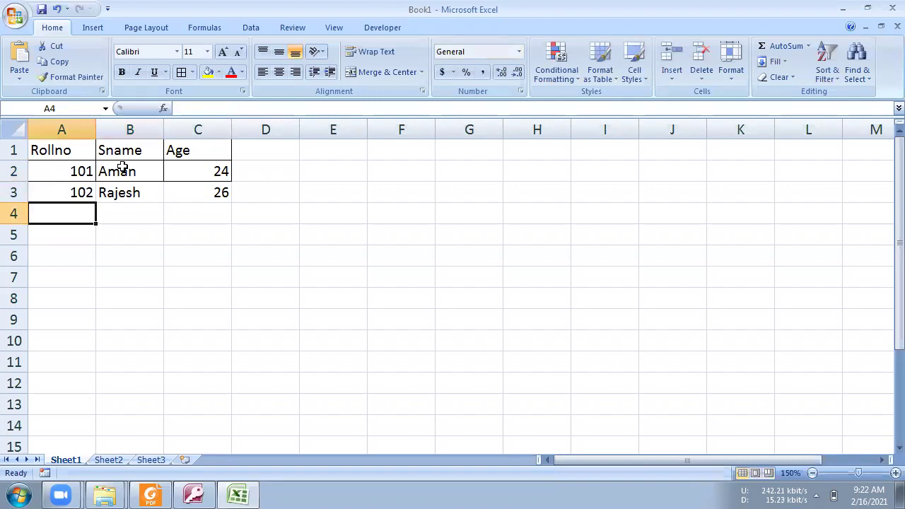
# - Fill row 4 with roll number 103, the third student's name and age 23
pyautogui.write('103')
pyautogui.press('Tab')
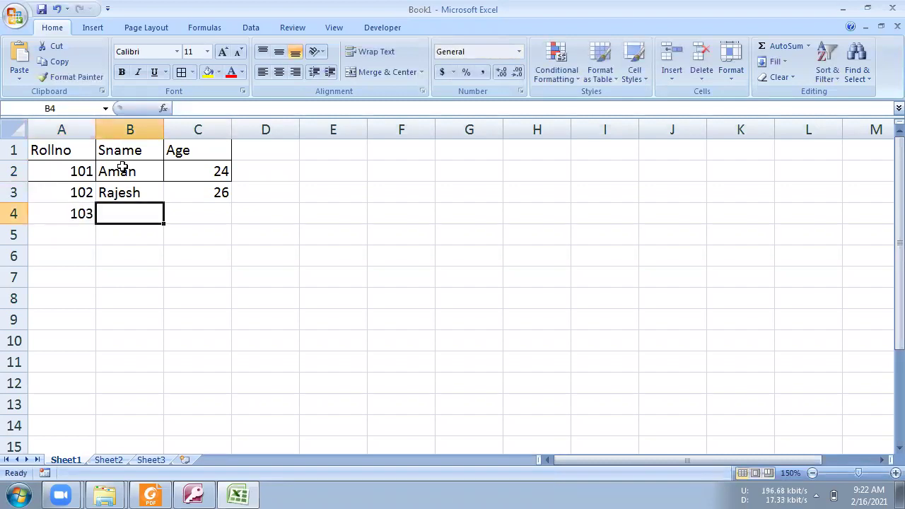
pyautogui.write('Manoh')
pyautogui.press('Tab')
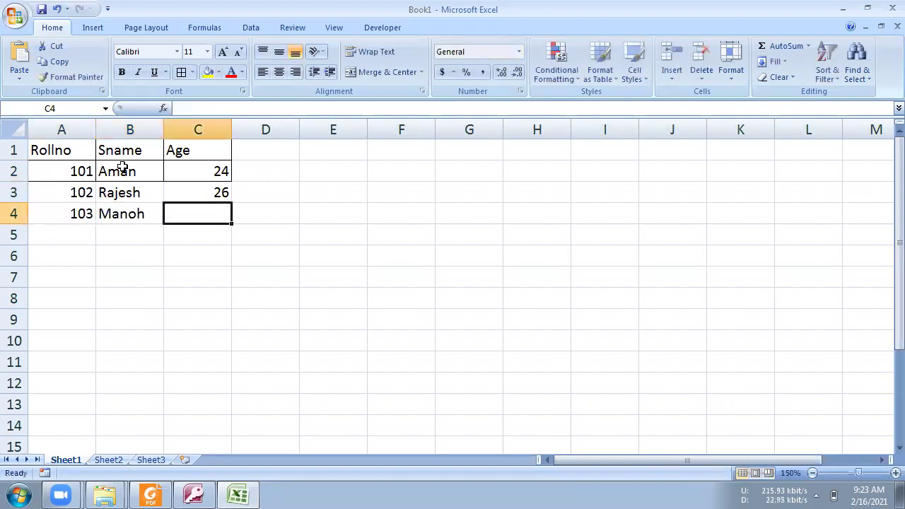
pyautogui.write('23')
pyautogui.press('Return')
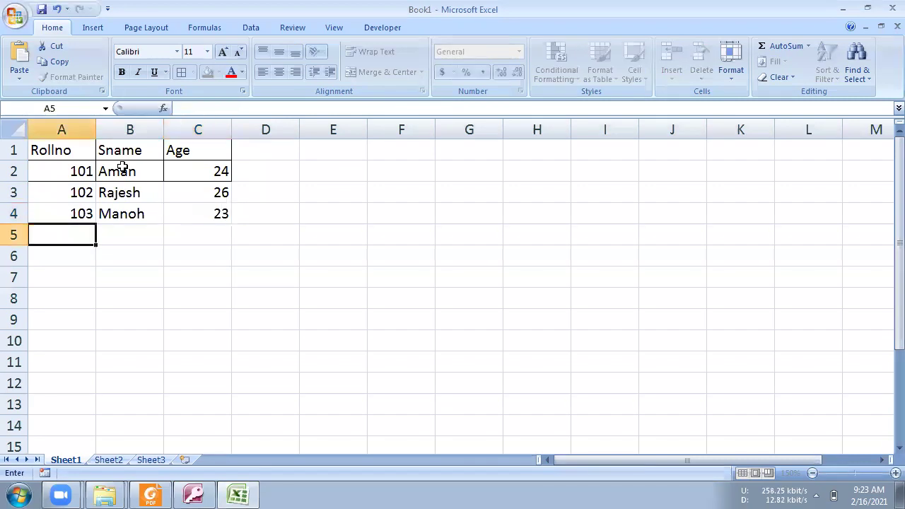
# - Add borders to all cells of the student table in A1:C4 and center its contents
pyautogui.moveTo(82, 150); pyautogui.dragTo(184, 208)
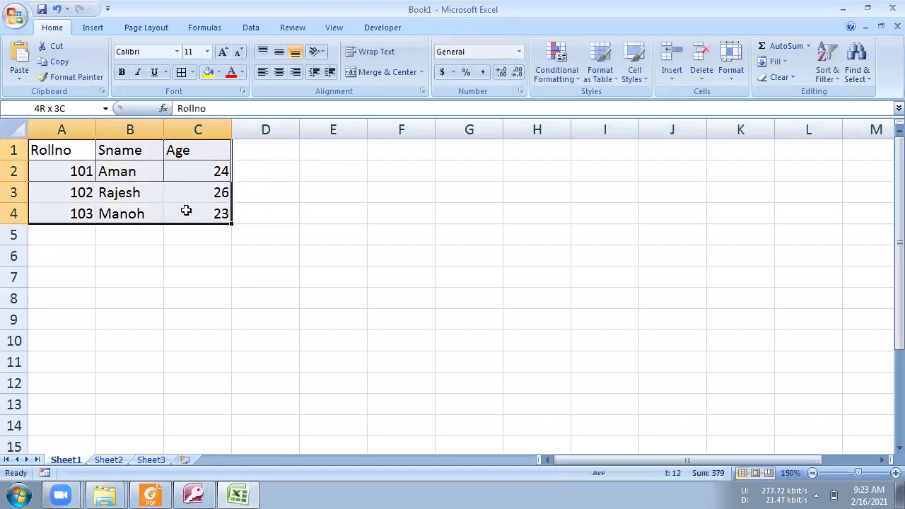
pyautogui.click(181, 72)
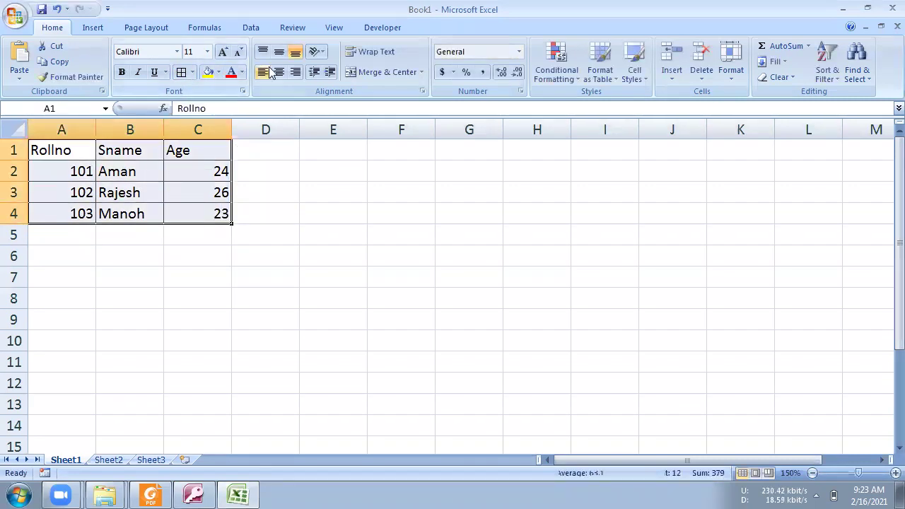
pyautogui.click(279, 72)
pyautogui.click(182, 281)
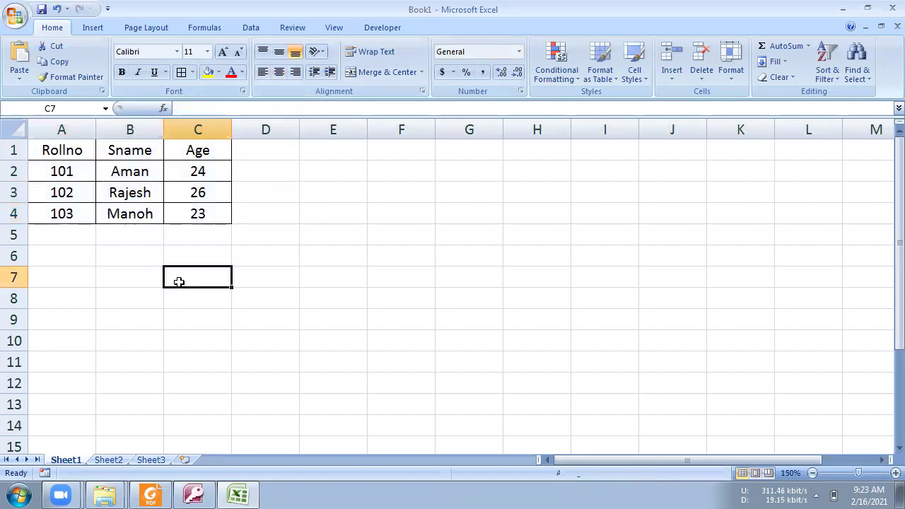
# - Make the header row A1:C1 of the student table bold
pyautogui.click(895, 473)
pyautogui.click(895, 473)
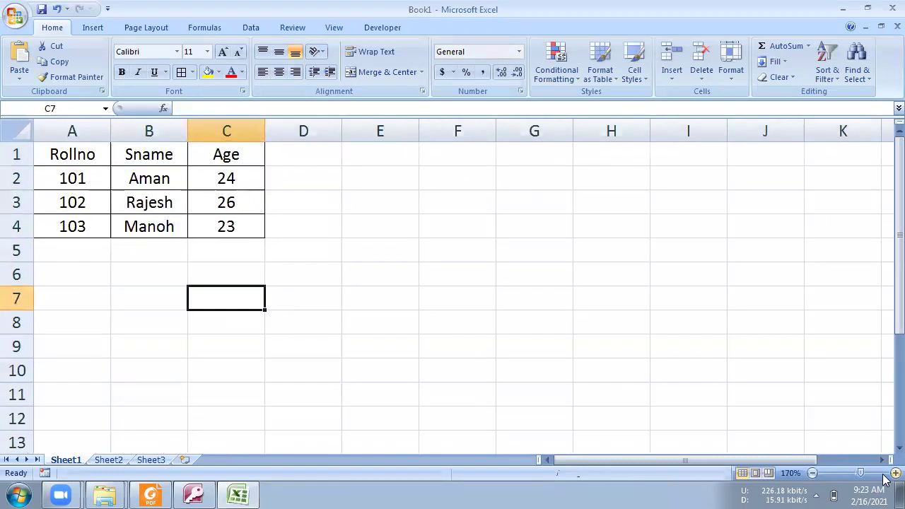
pyautogui.click(894, 474)
pyautogui.click(894, 474)
pyautogui.click(894, 473)
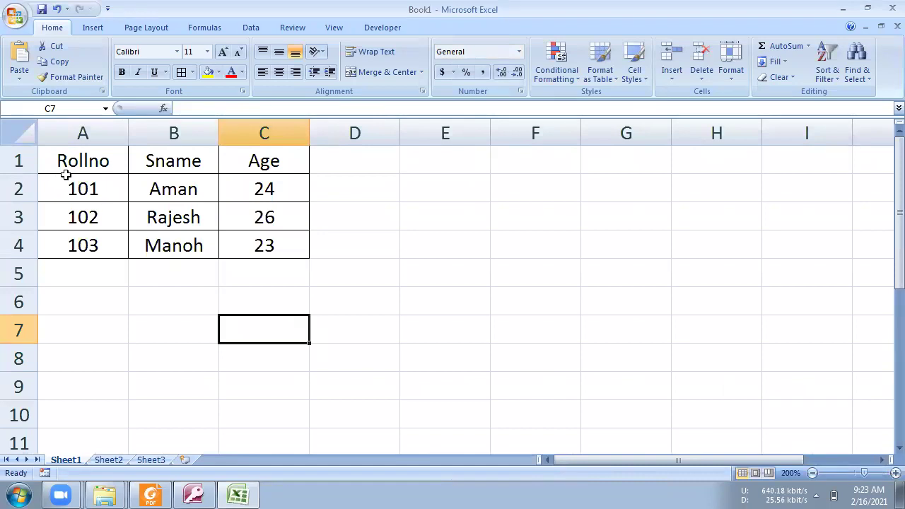
pyautogui.moveTo(62, 162); pyautogui.dragTo(265, 162)
pyautogui.click(121, 73)
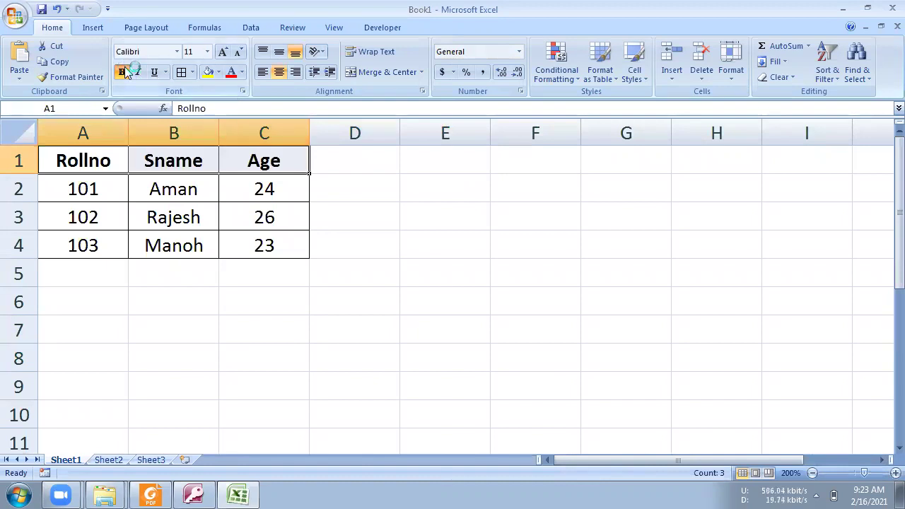
# - Examine the student table's header row, its record rows, and the Age and Sname columns
pyautogui.moveTo(85, 182); pyautogui.dragTo(220, 181)
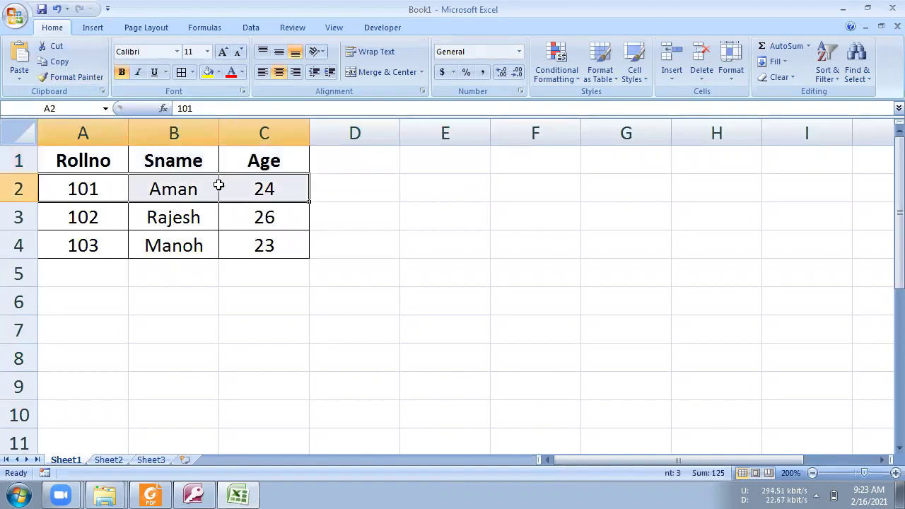
pyautogui.moveTo(77, 155); pyautogui.dragTo(246, 162)
pyautogui.moveTo(76, 190); pyautogui.dragTo(251, 236)
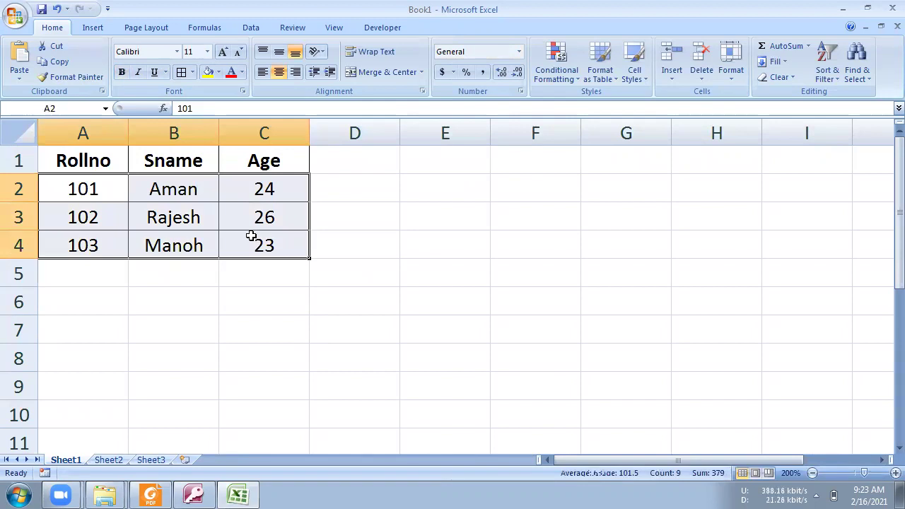
pyautogui.moveTo(88, 188); pyautogui.dragTo(256, 191)
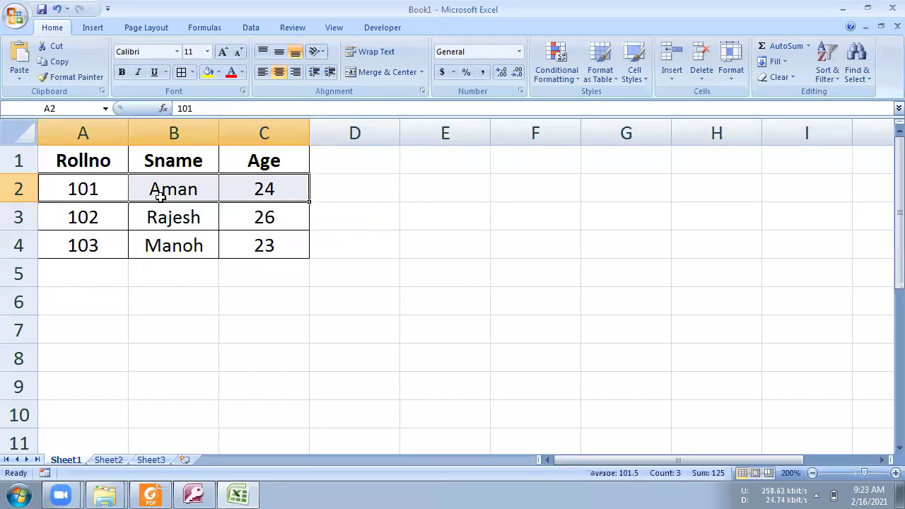
pyautogui.moveTo(64, 188); pyautogui.dragTo(288, 200)
pyautogui.moveTo(269, 160); pyautogui.dragTo(262, 239)
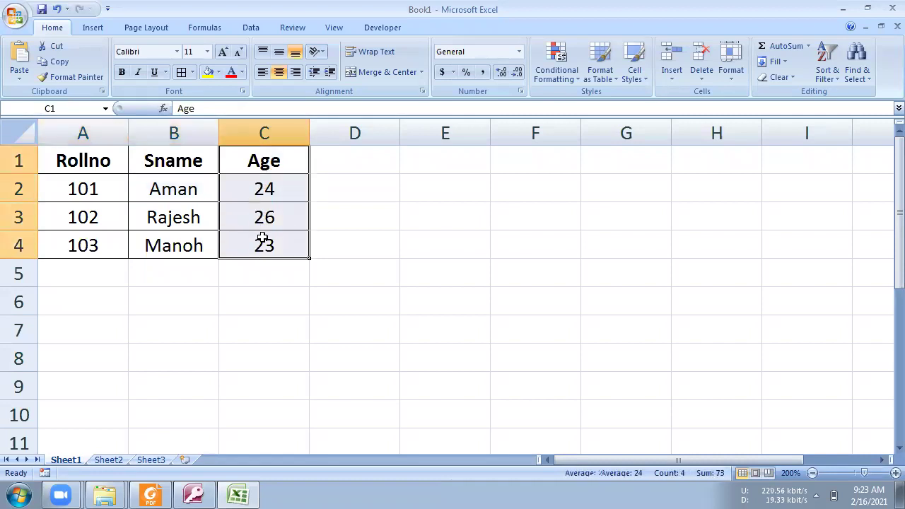
pyautogui.moveTo(198, 160); pyautogui.dragTo(182, 239)
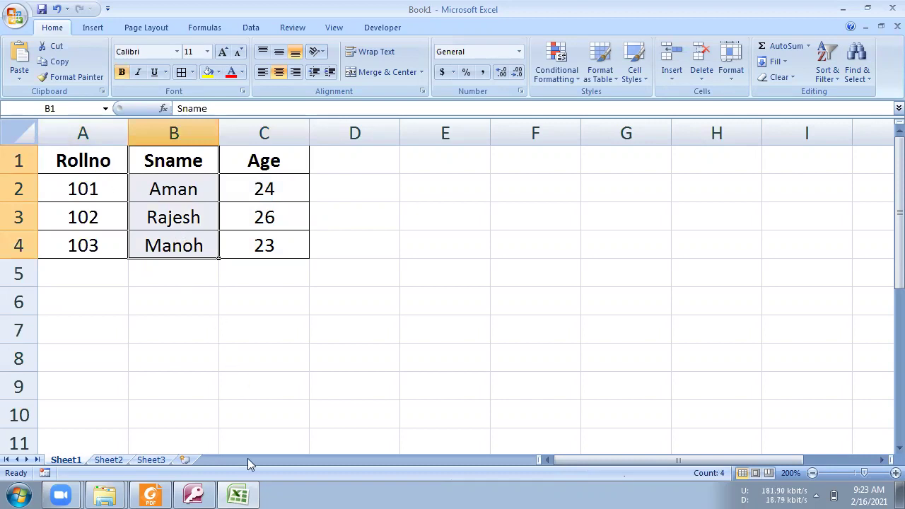
# - Compare the Field Name column in Access's Table1 design with the Rollno, Sname and Age headers in the Excel sheet
pyautogui.click(201, 493)
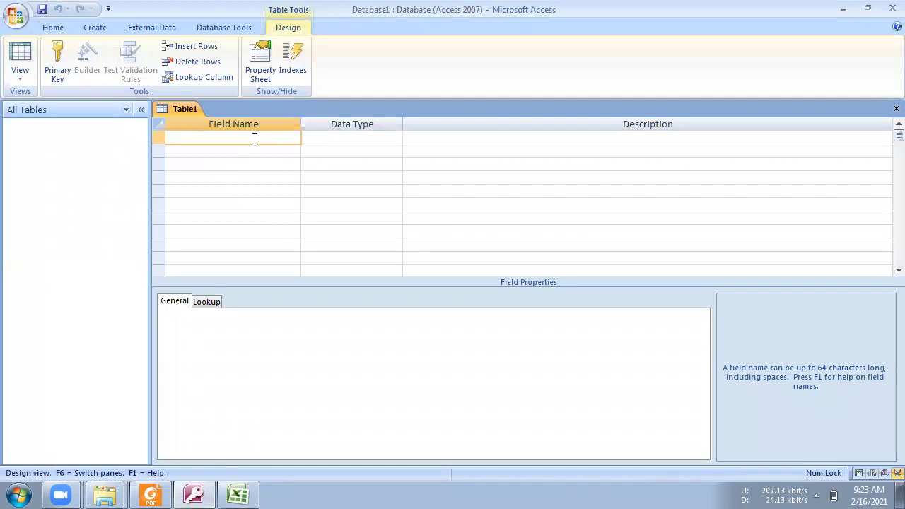
pyautogui.click(843, 8)
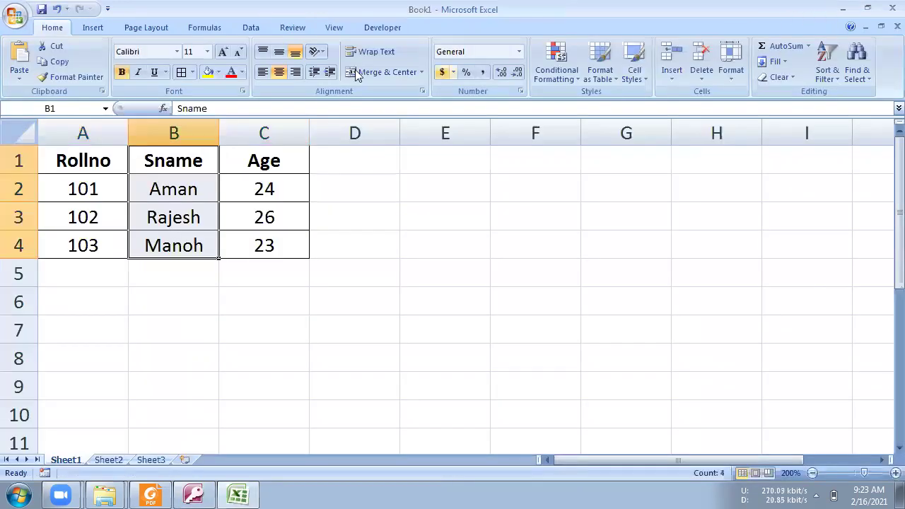
pyautogui.click(97, 157)
pyautogui.click(154, 158)
pyautogui.click(233, 162)
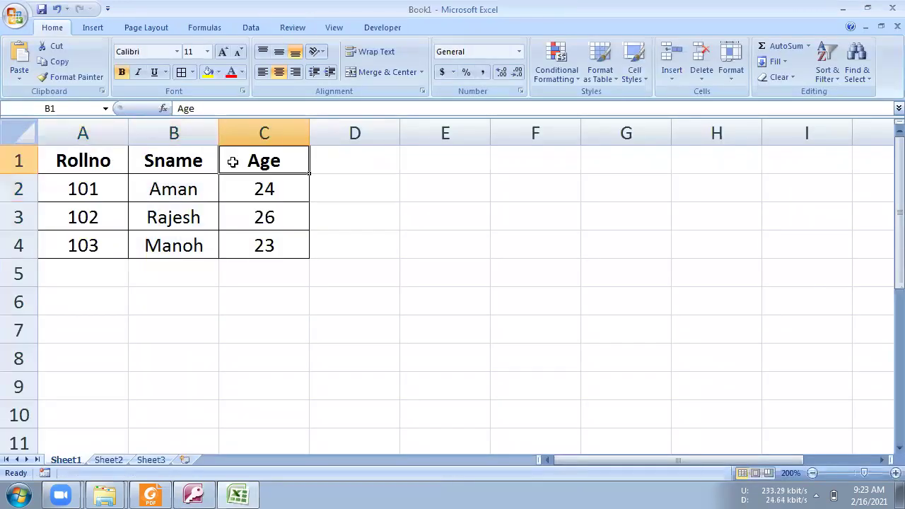
pyautogui.click(97, 163)
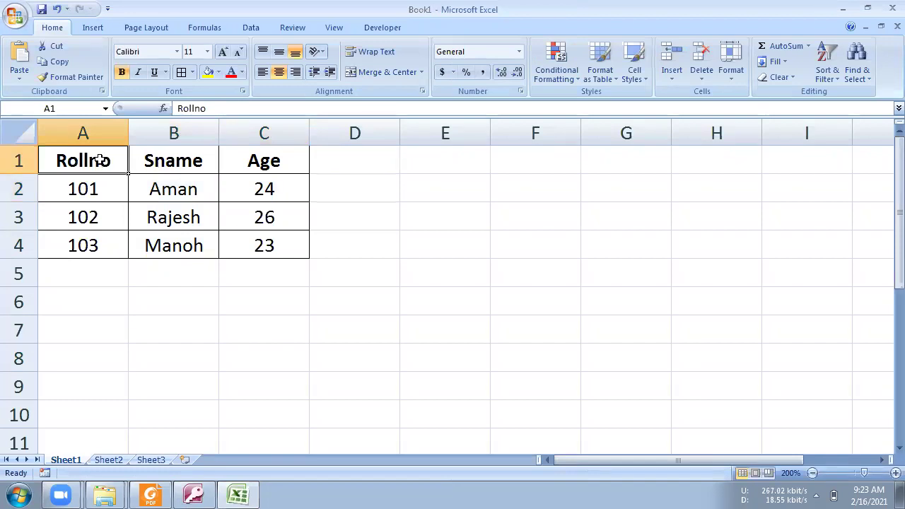
pyautogui.click(168, 160)
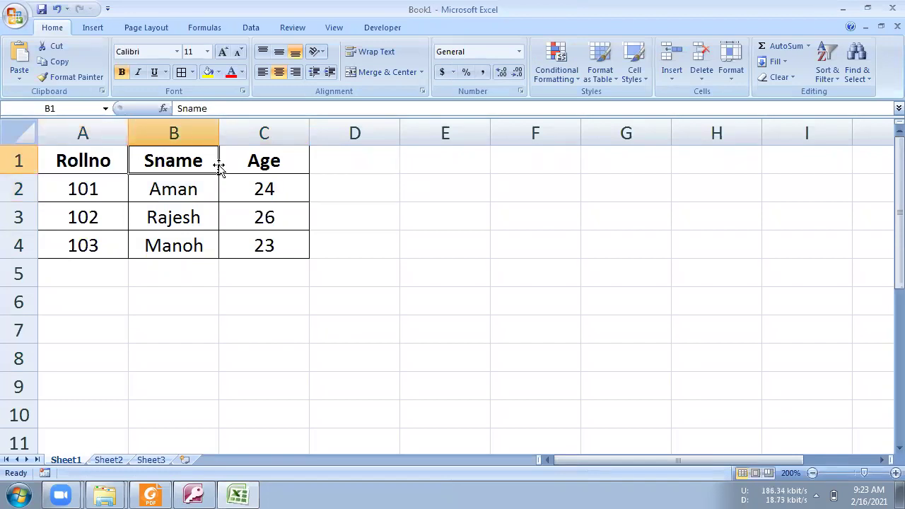
pyautogui.click(279, 162)
pyautogui.moveTo(118, 153); pyautogui.dragTo(174, 154)
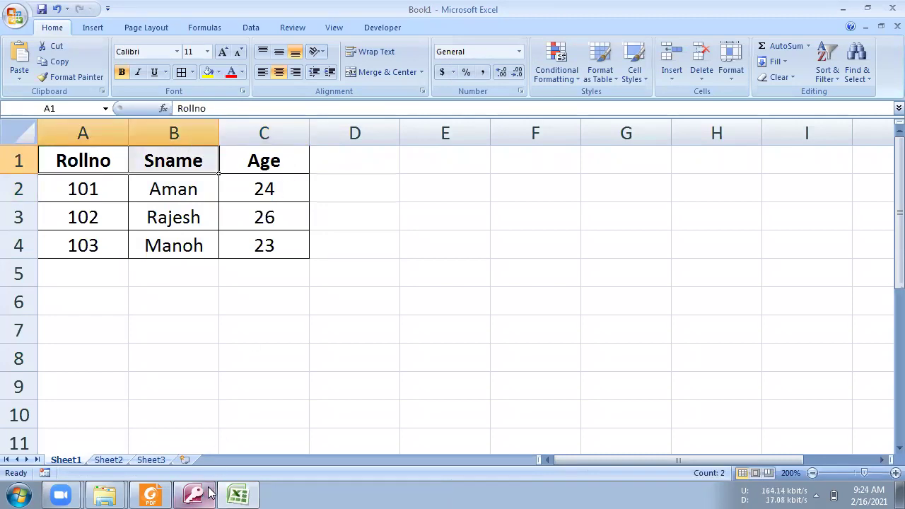
# - Switch to Access and add a field named Rollno with the Number data type to the Table1 design
pyautogui.moveTo(204, 492)
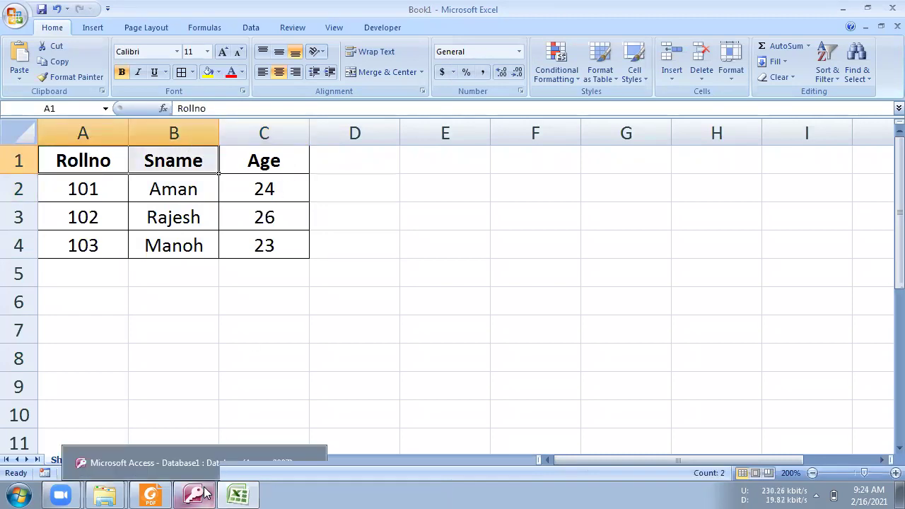
pyautogui.click(204, 493)
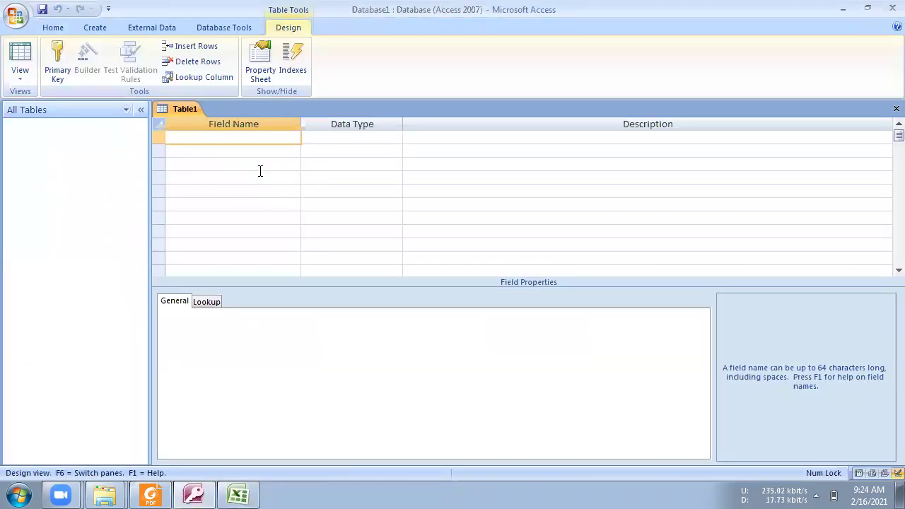
pyautogui.write('Rollno')
pyautogui.click(187, 137)
pyautogui.click(309, 139)
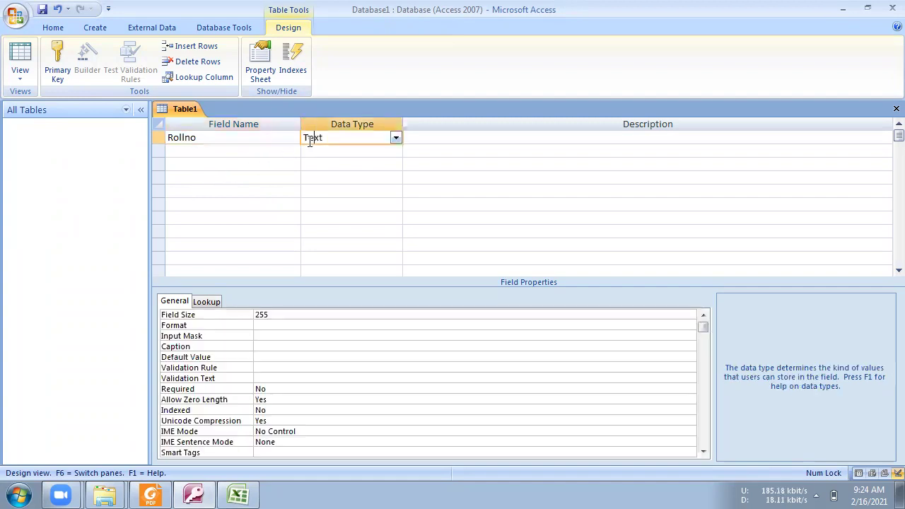
pyautogui.click(396, 139)
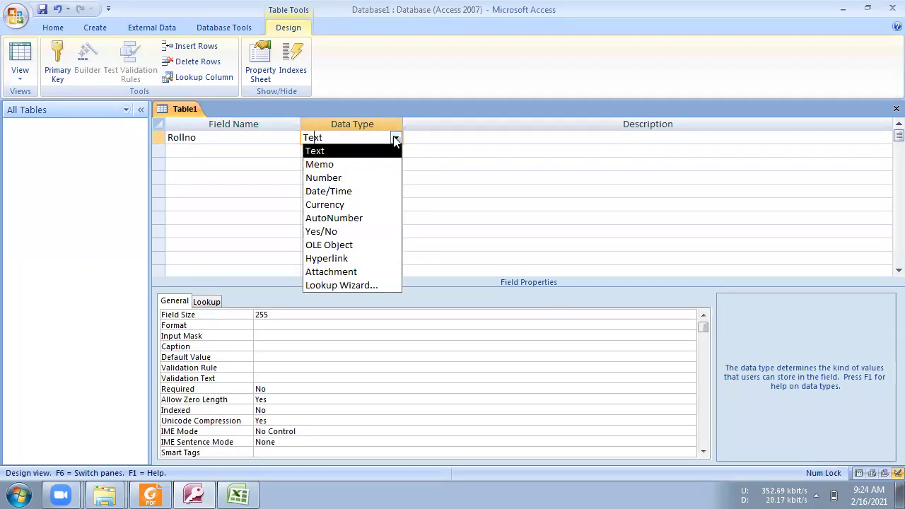
pyautogui.click(314, 180)
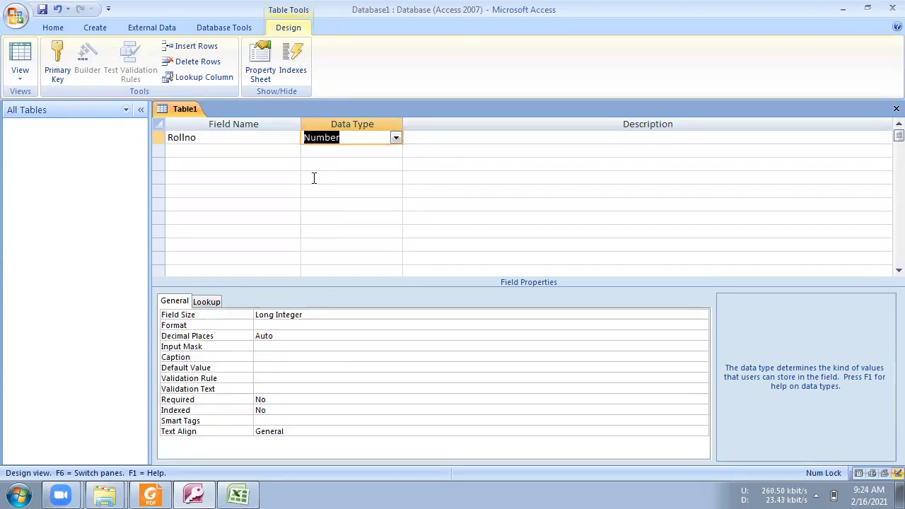
# - Add a field SName with the Text data type and a field Age with the Number data type to the Table1 design
pyautogui.click(245, 151)
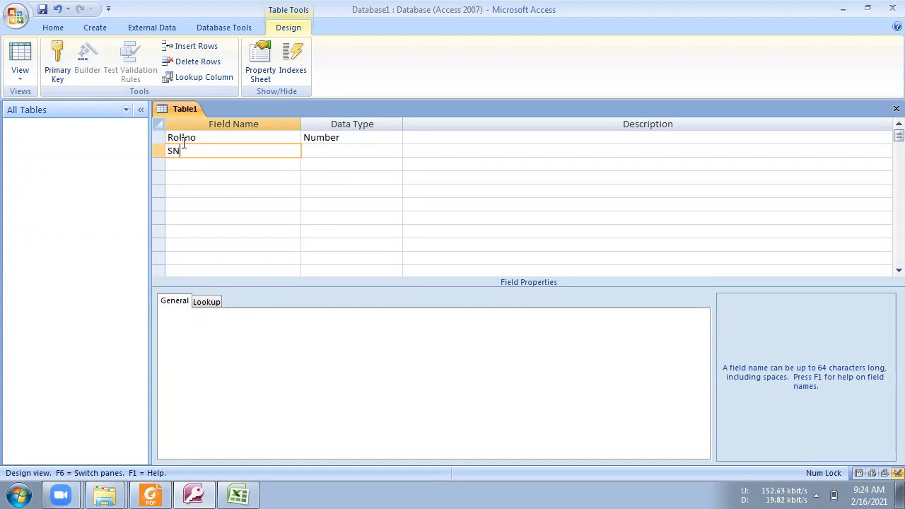
pyautogui.write('ame')
pyautogui.press('Tab')
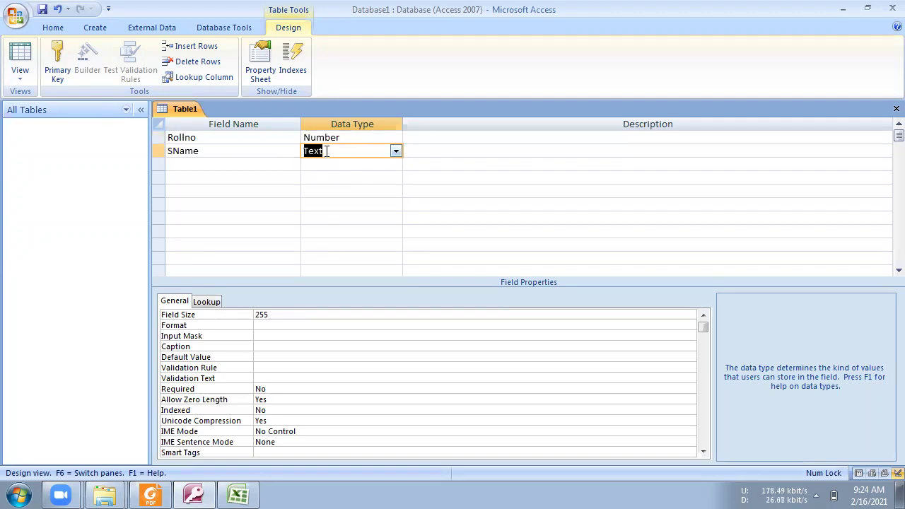
pyautogui.click(177, 164)
pyautogui.write('Age')
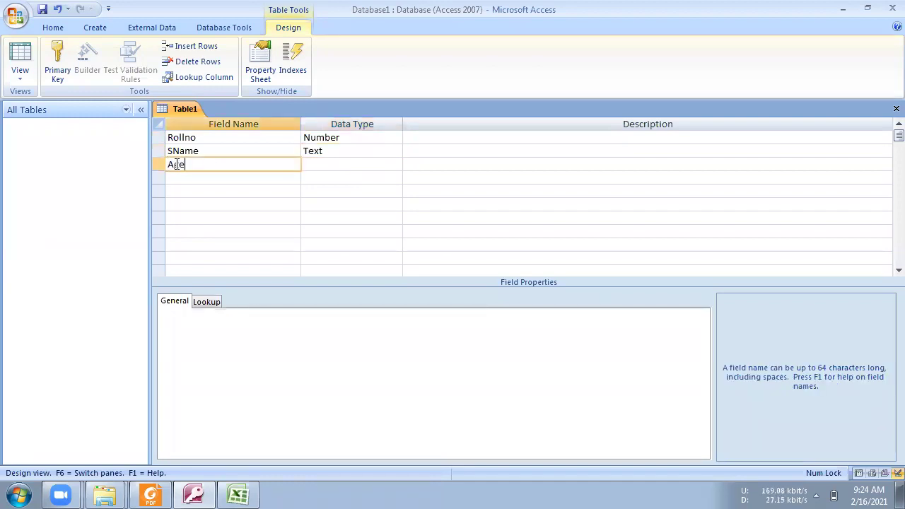
pyautogui.click(323, 163)
pyautogui.click(394, 165)
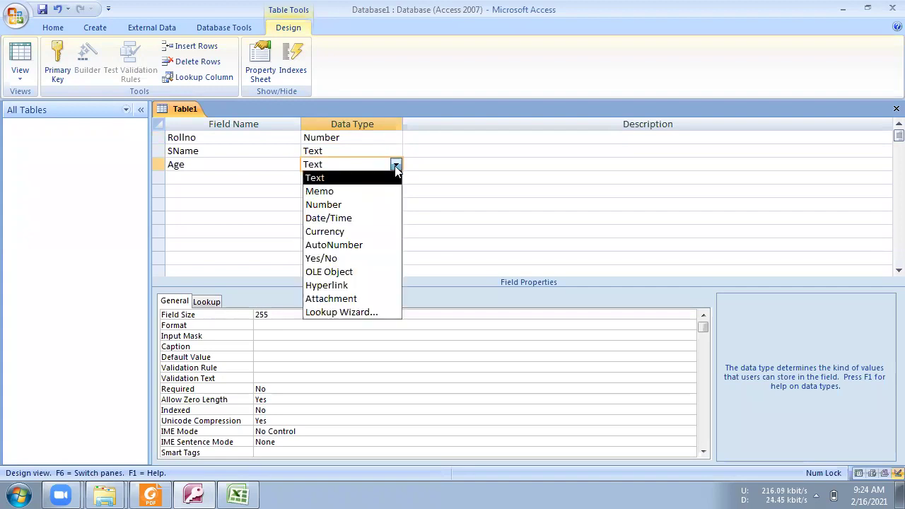
pyautogui.click(338, 204)
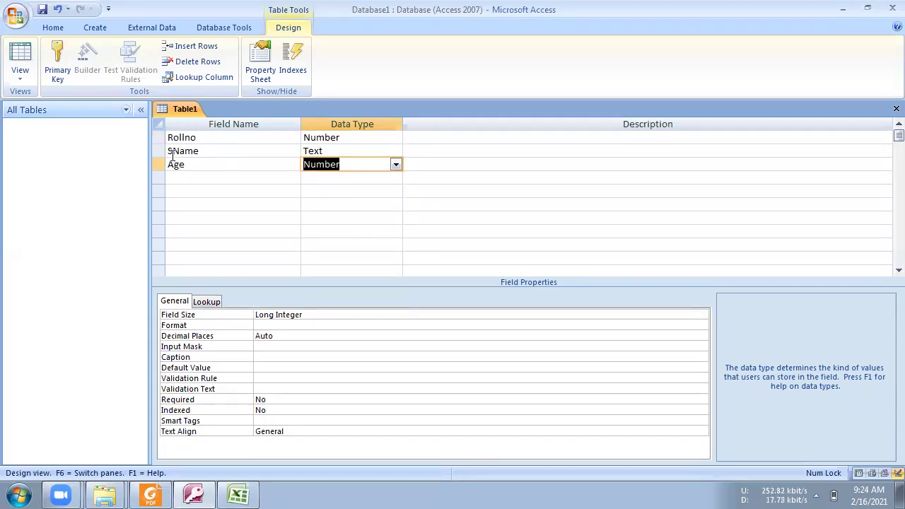
# - Compare the headers and roll numbers of the Excel student table with the data types of the fields in Access's Table1 design
pyautogui.click(233, 495)
pyautogui.moveTo(91, 159); pyautogui.dragTo(261, 166)
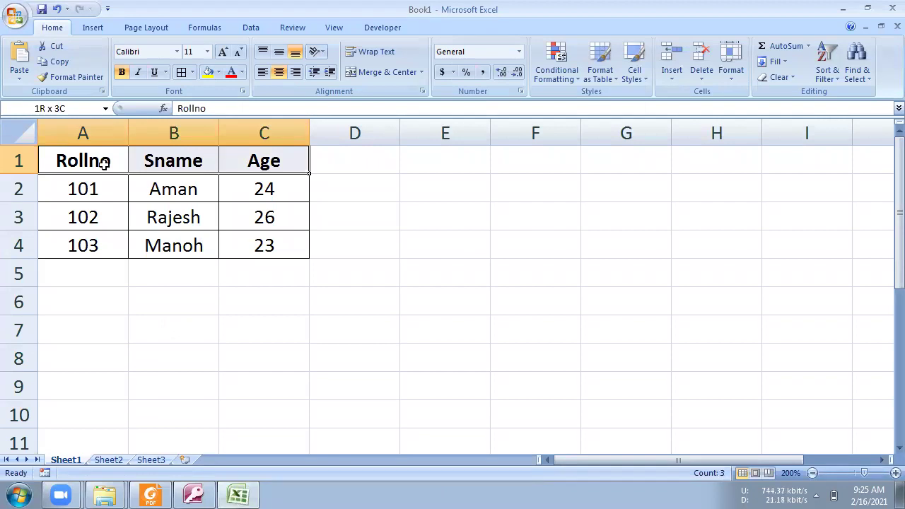
pyautogui.moveTo(96, 185); pyautogui.dragTo(97, 239)
pyautogui.click(193, 495)
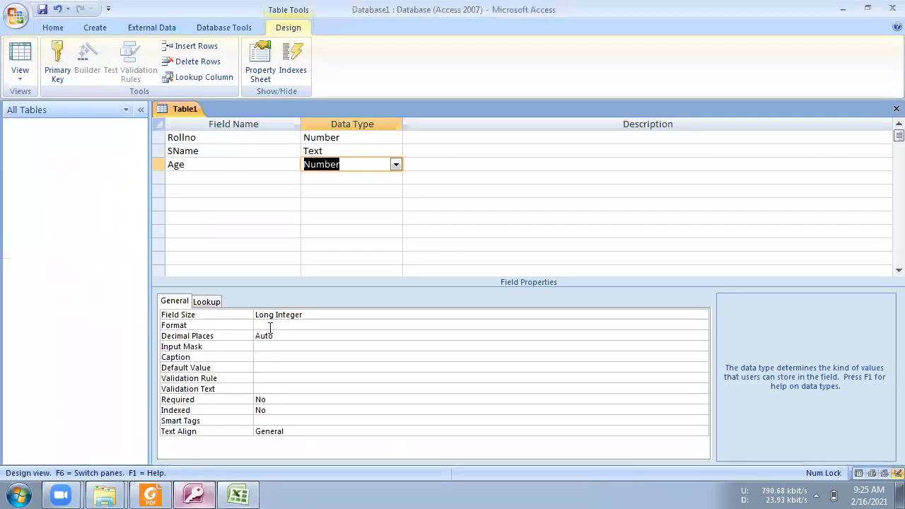
pyautogui.click(360, 155)
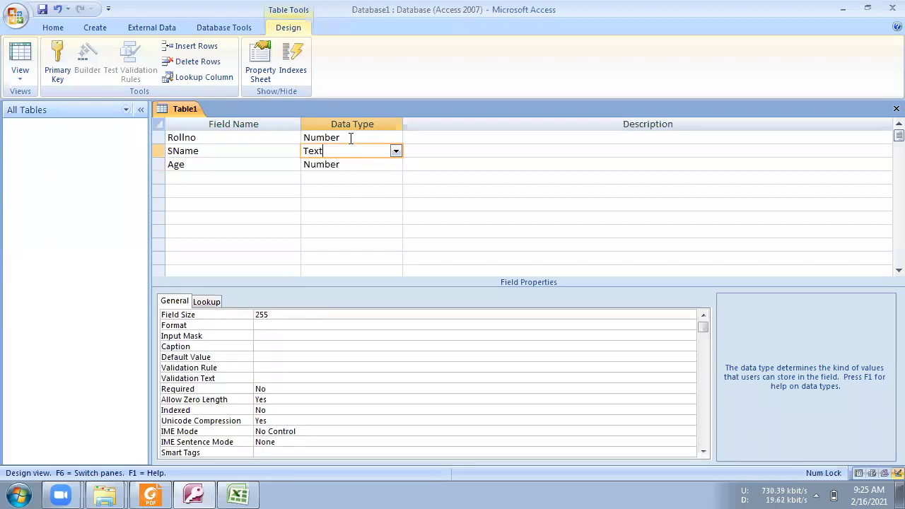
pyautogui.click(350, 139)
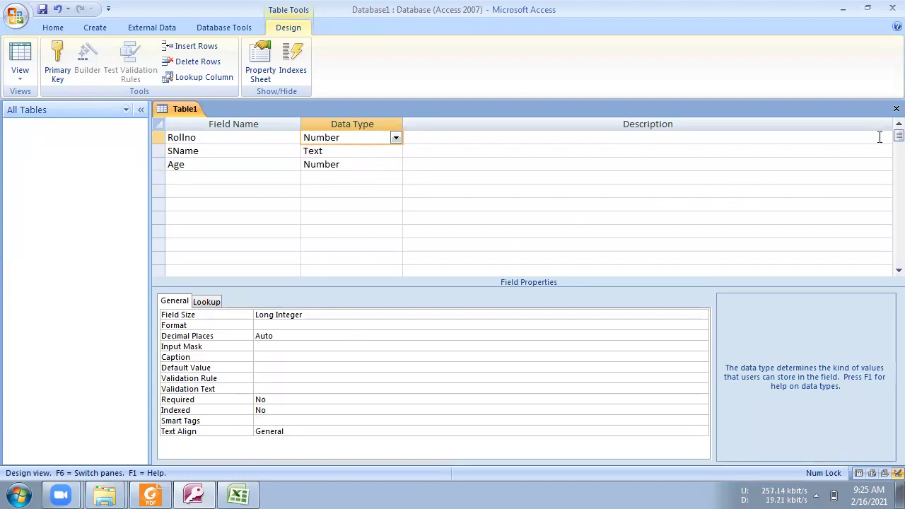
# - Close the Table1 design and save the table as Student without creating a primary key
pyautogui.click(888, 113)
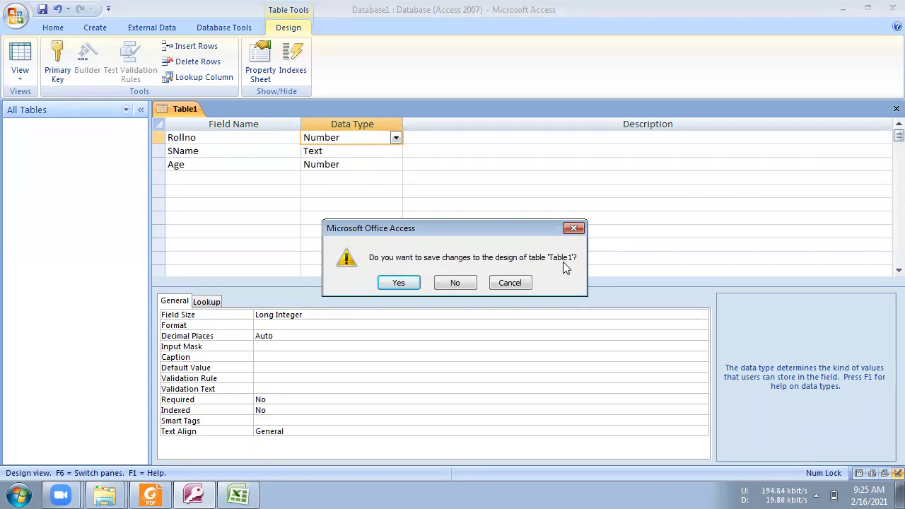
pyautogui.click(399, 283)
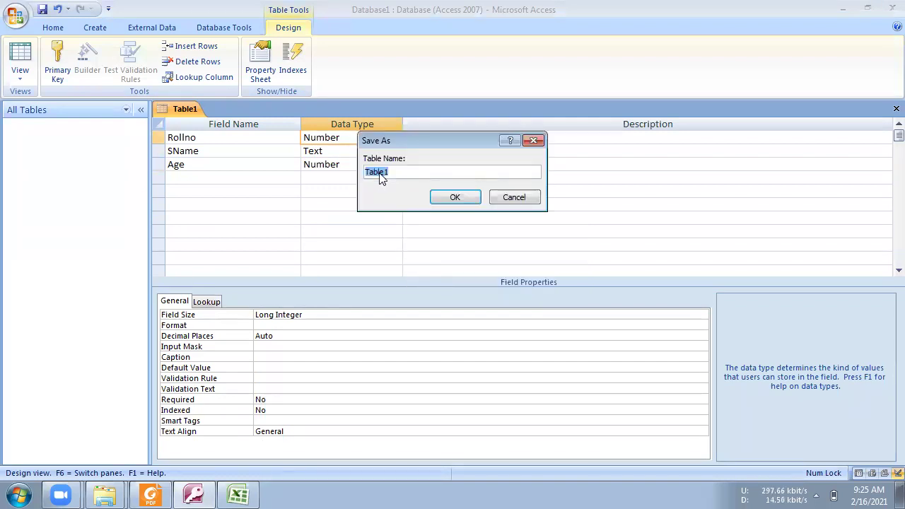
pyautogui.write('Student')
pyautogui.click(453, 197)
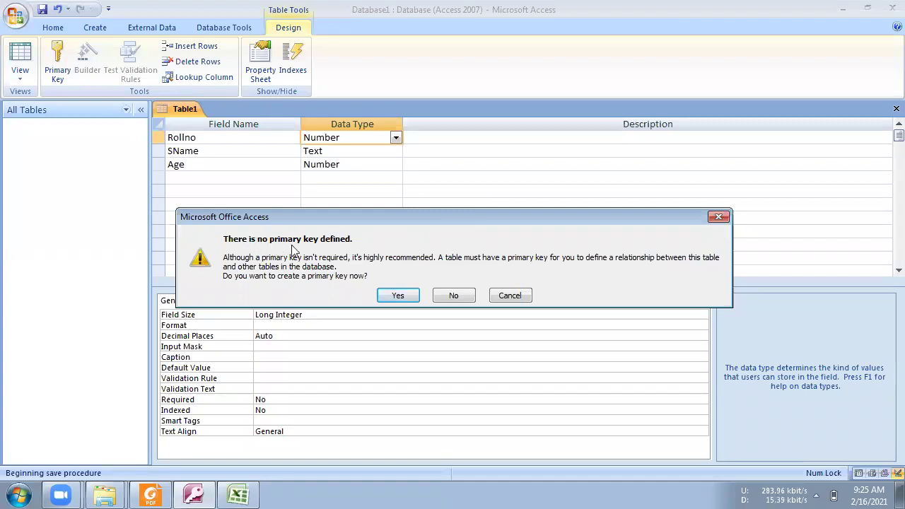
pyautogui.click(447, 299)
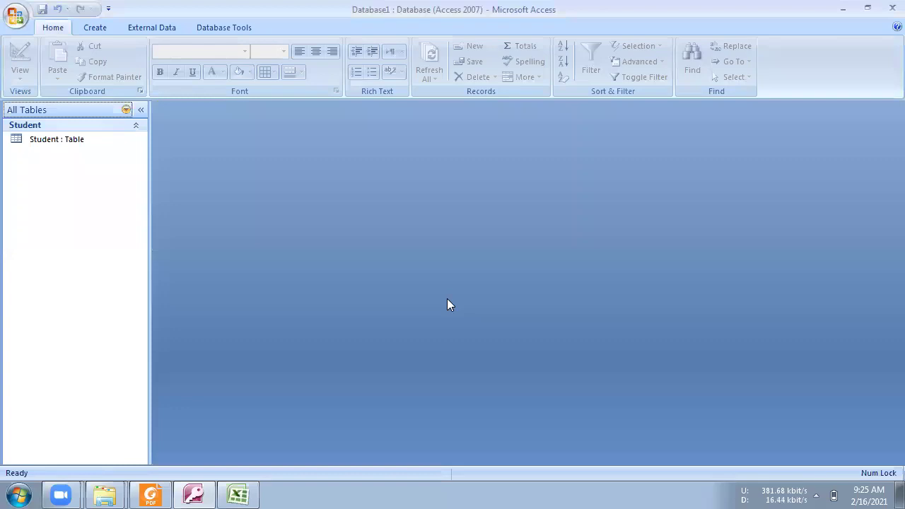
# - Reopen the Student table in Design View to review its fields, and close it again
pyautogui.click(40, 141)
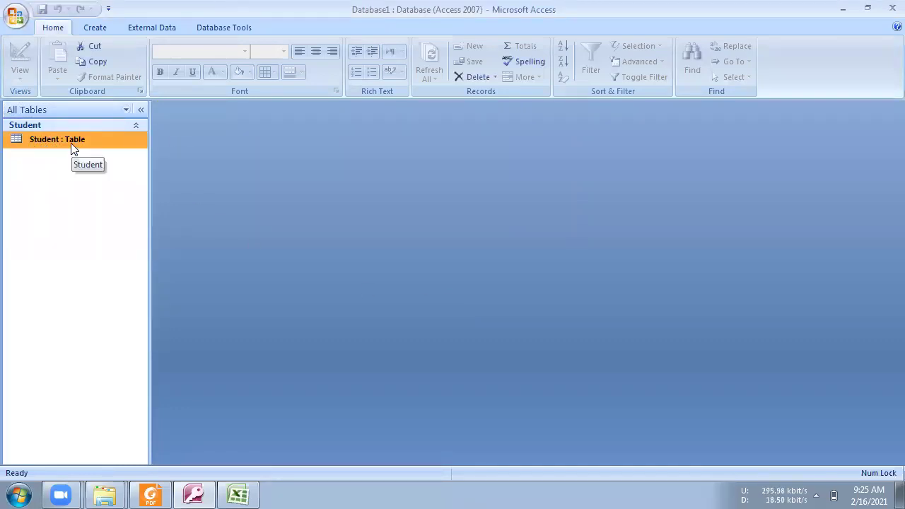
pyautogui.rightClick(70, 144)
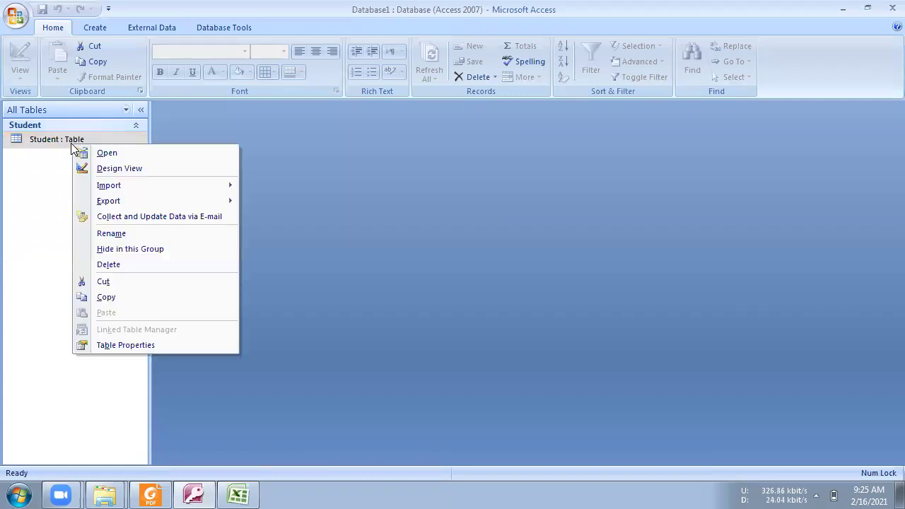
pyautogui.click(121, 168)
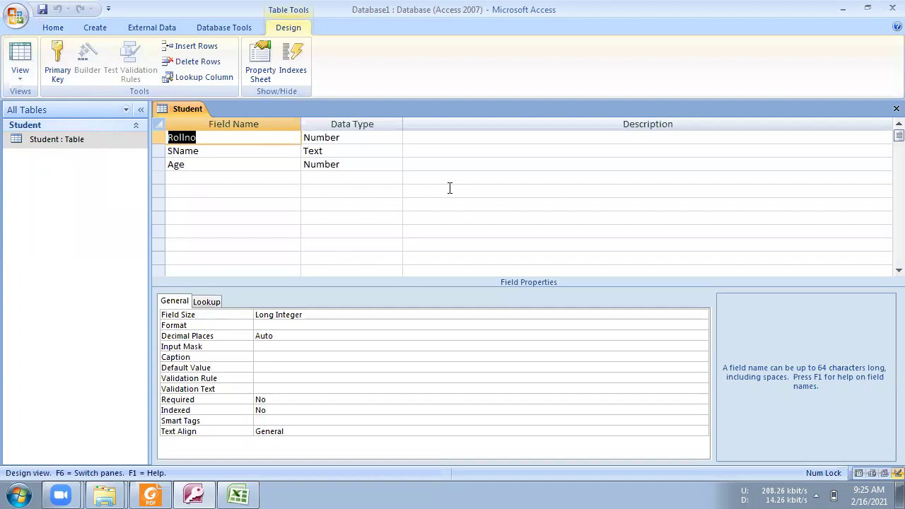
pyautogui.click(897, 108)
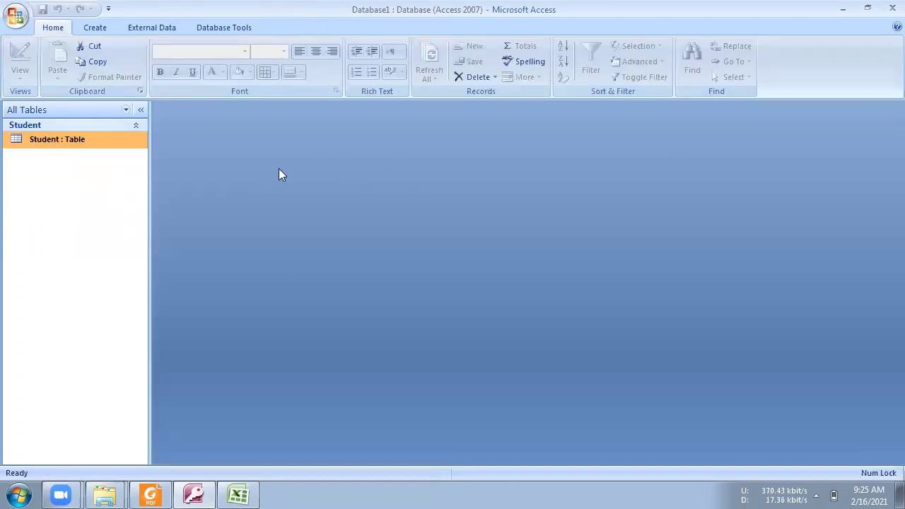
# - Open the Student table for data entry and add a record with Rollno 101, the first student's name and Age 24
pyautogui.rightClick(111, 144)
pyautogui.click(213, 140)
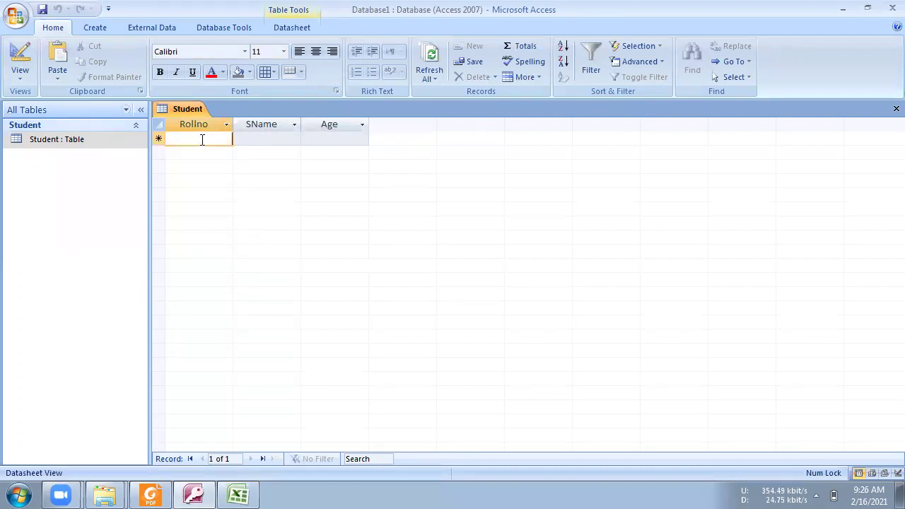
pyautogui.write('101')
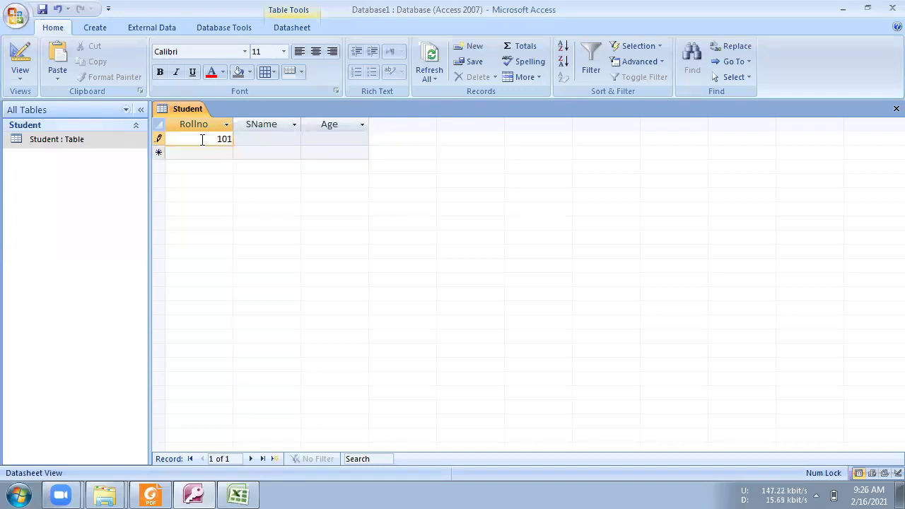
pyautogui.press('Tab')
pyautogui.press('Tab')
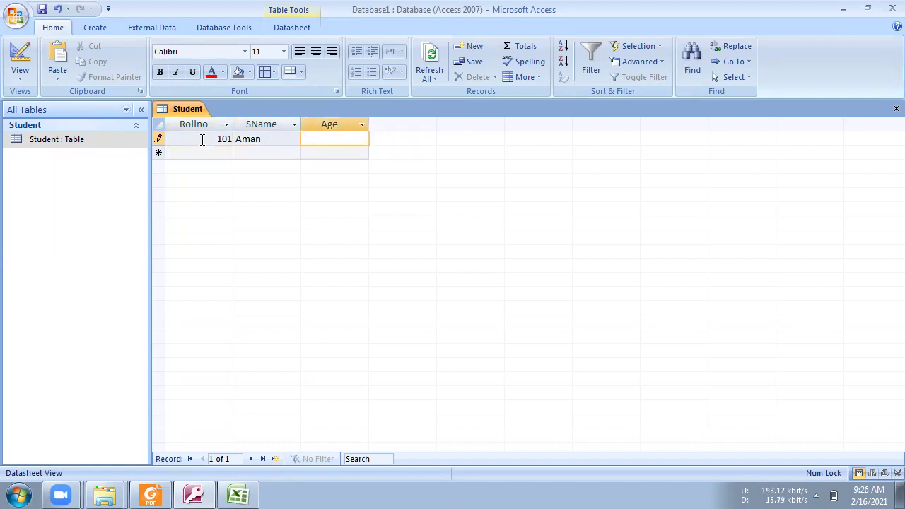
pyautogui.press('Tab')
# - Add a second record to the Student table with Rollno 102, the second student's name and Age 26
pyautogui.write('102')
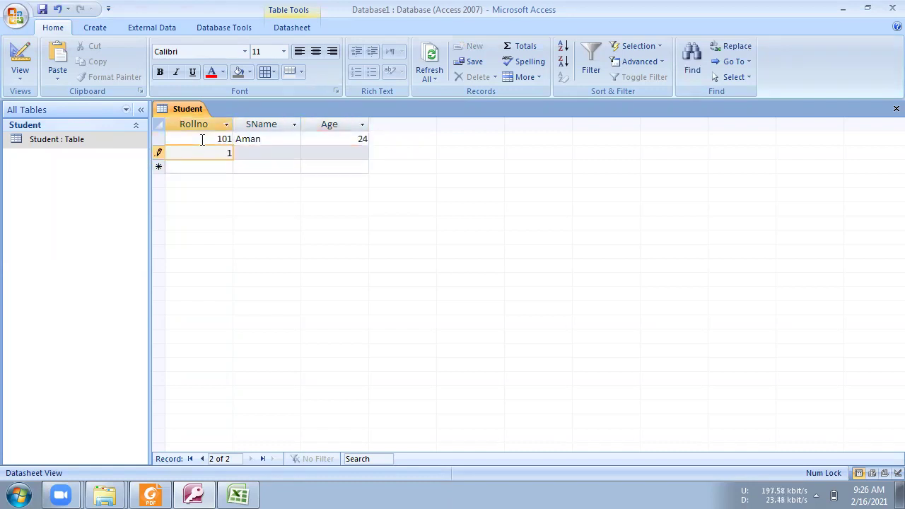
pyautogui.press('Tab')
pyautogui.write('Raje')
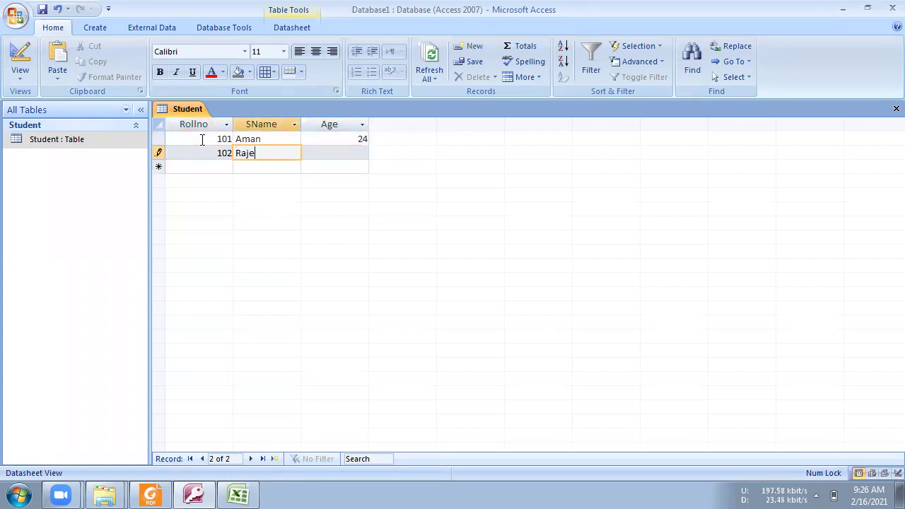
pyautogui.write('sh')
pyautogui.press('Tab')
pyautogui.press('Tab')
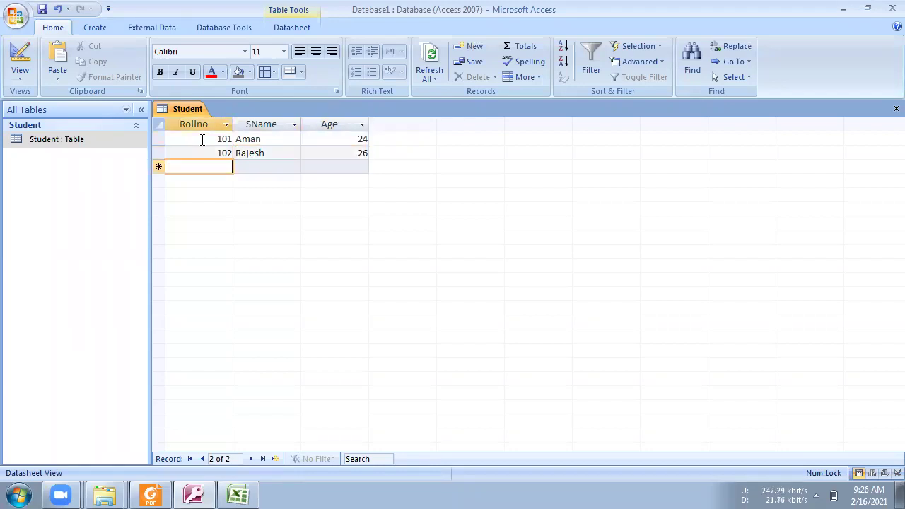
# - Add a third record to the Student table with Rollno 103, the third student's name and Age 23
pyautogui.write('103')
pyautogui.press('Tab')
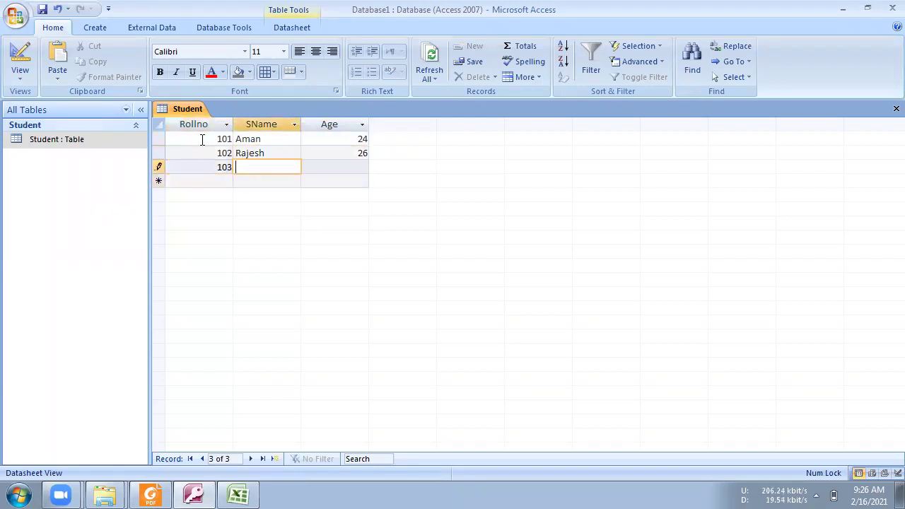
pyautogui.write('Manoj')
pyautogui.press('Tab')
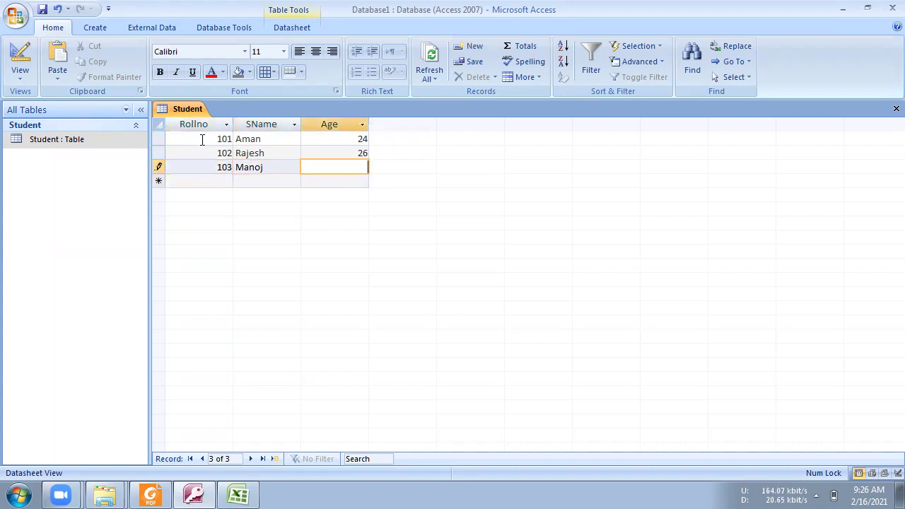
pyautogui.press('Tab')
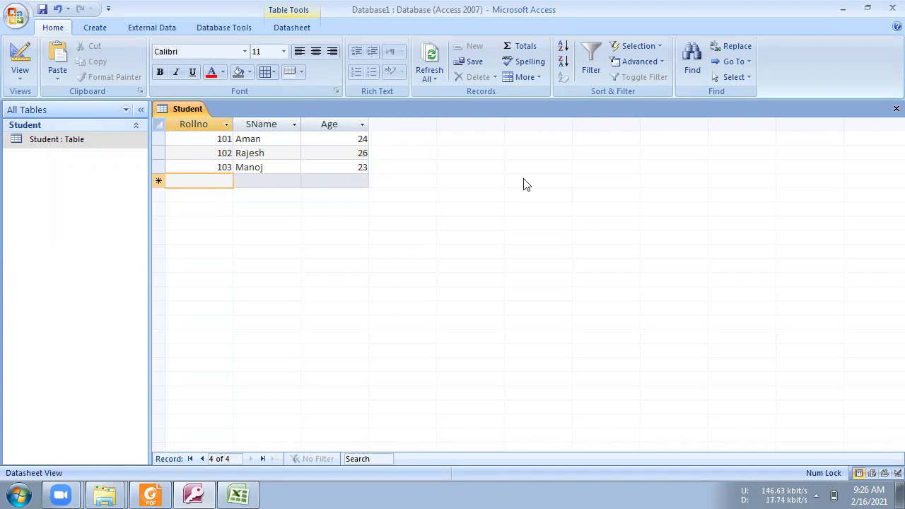
# - Close the Student table, exit Access, and minimize the Excel workbook to show the folder of drive E:
pyautogui.click(893, 110)
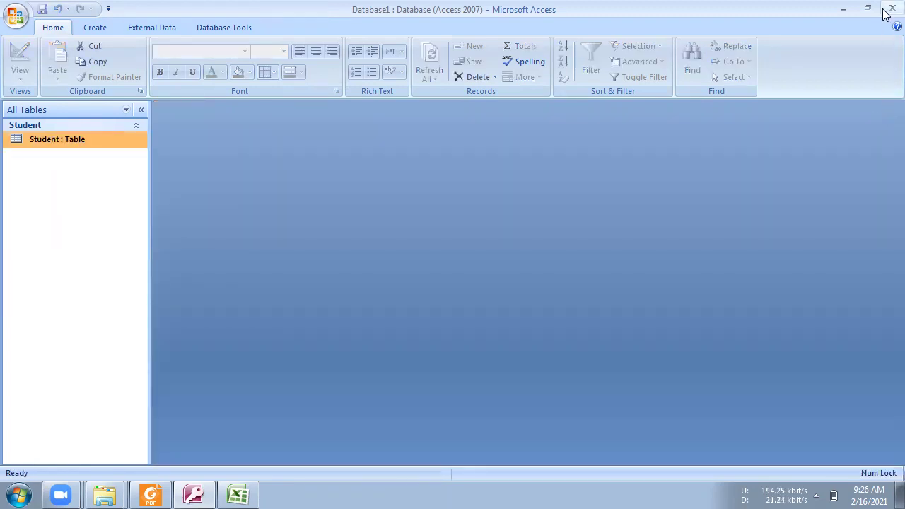
pyautogui.click(892, 8)
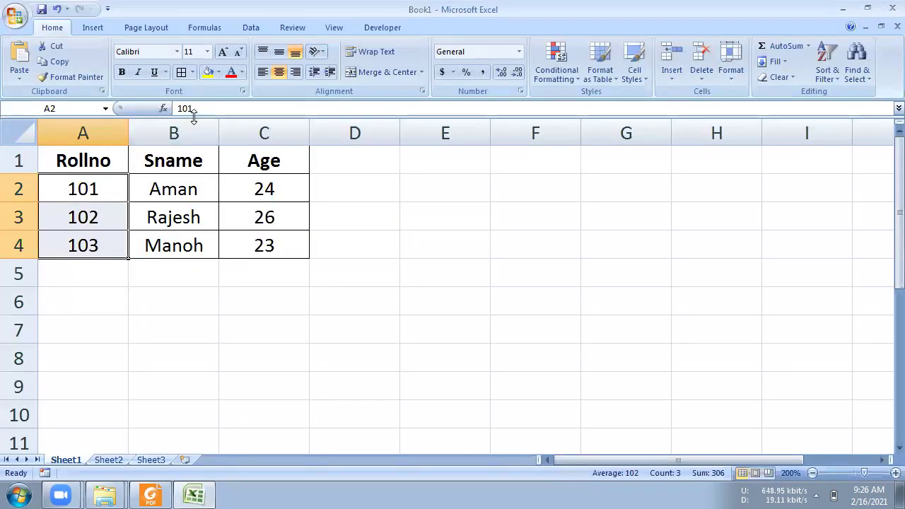
pyautogui.moveTo(97, 162); pyautogui.dragTo(254, 234)
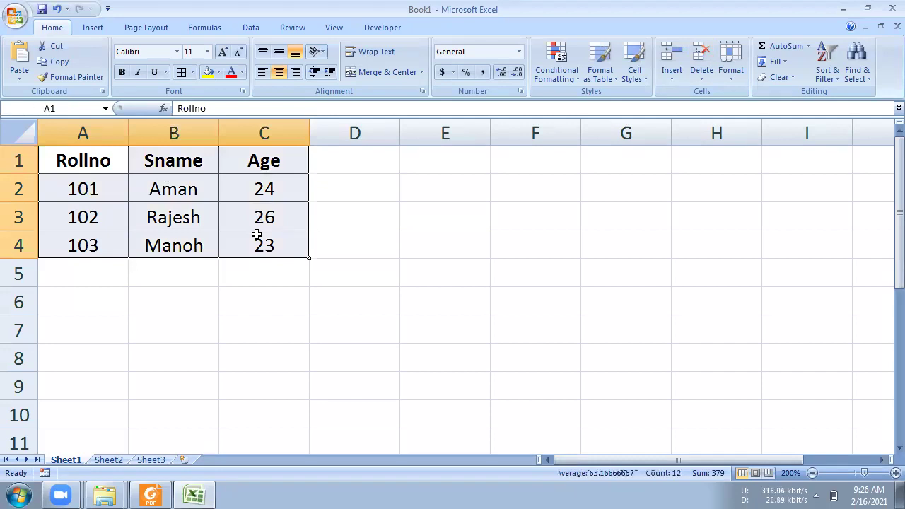
pyautogui.click(843, 8)
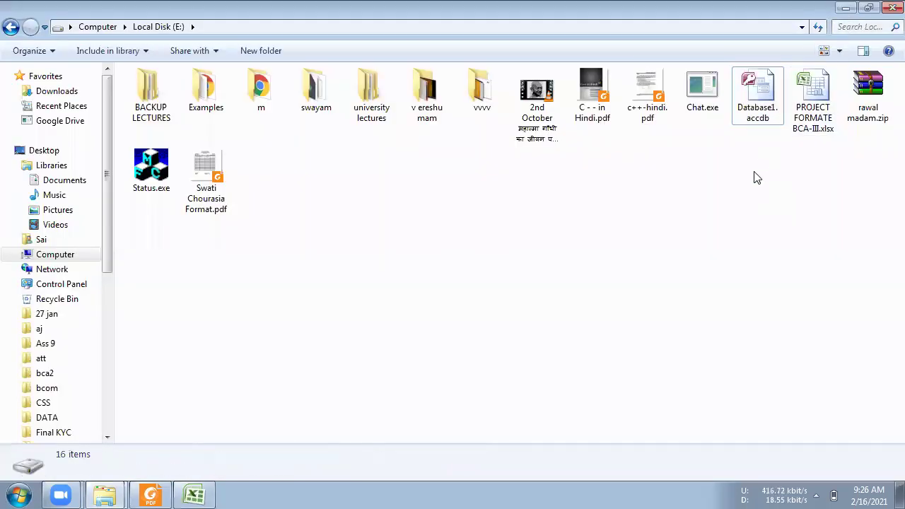
# - Reopen Database1.accdb from drive E: in Access and open the Student table to review its saved records
pyautogui.click(754, 113)
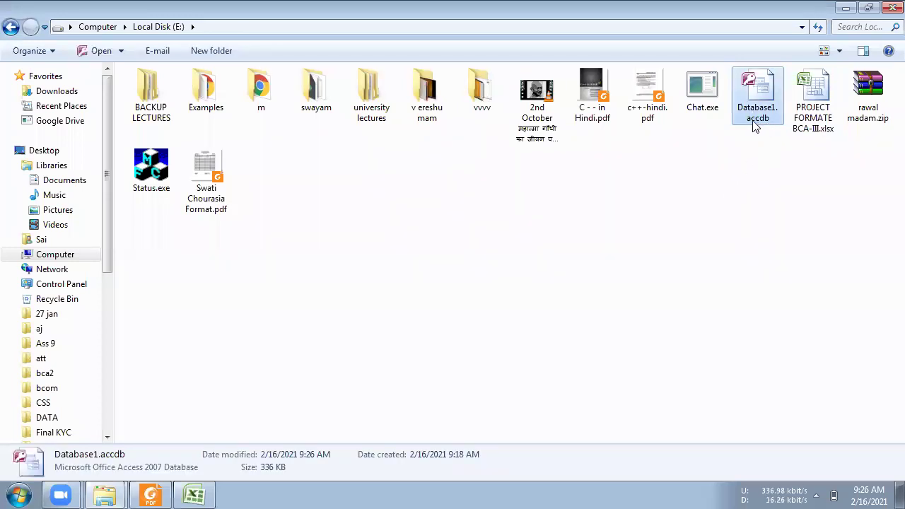
pyautogui.doubleClick(755, 113)
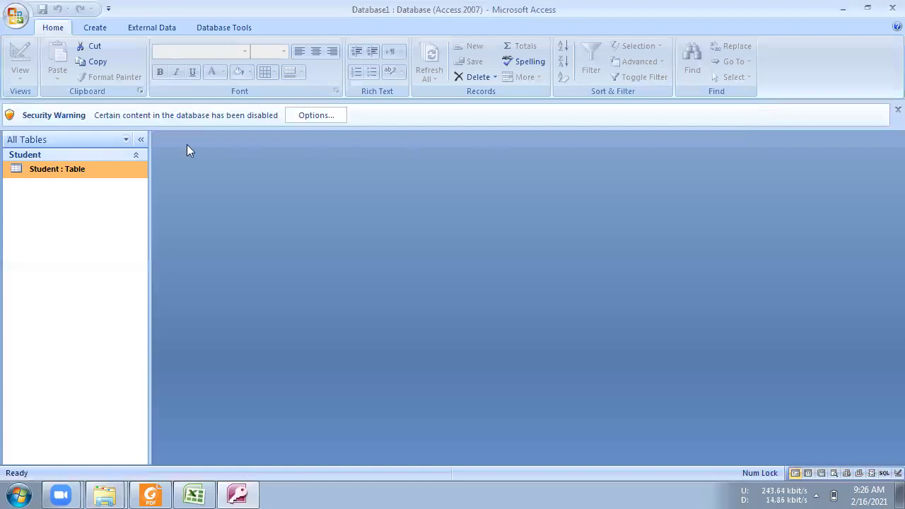
pyautogui.rightClick(39, 171)
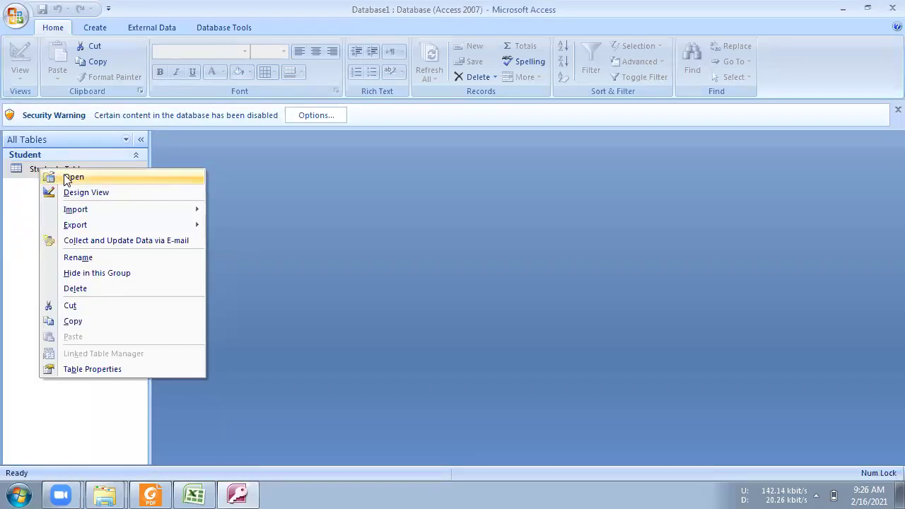
pyautogui.click(73, 178)
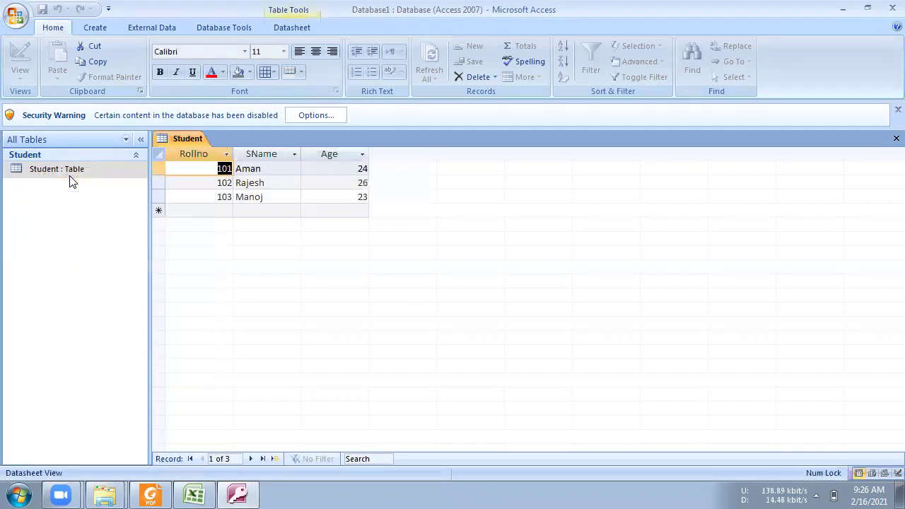
pyautogui.click(333, 197)
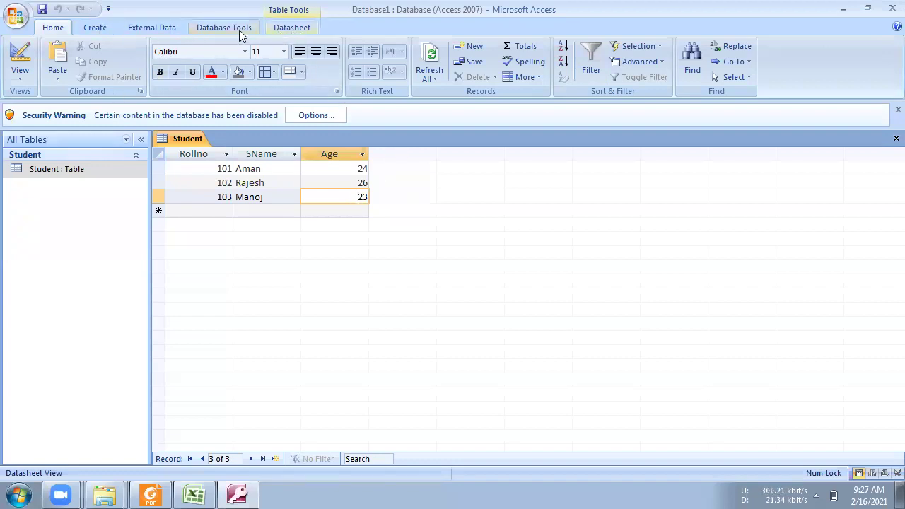
# - Display the commands for creating new tables, forms, reports and queries
pyautogui.click(94, 27)
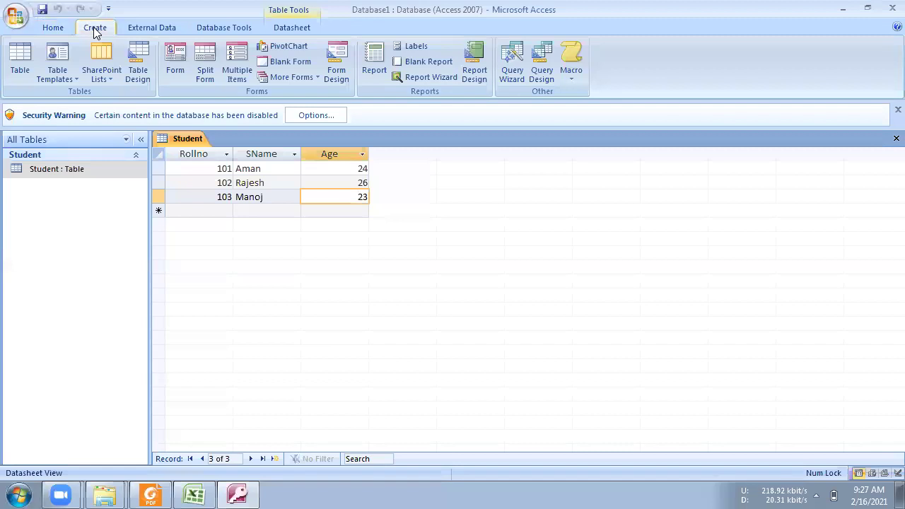